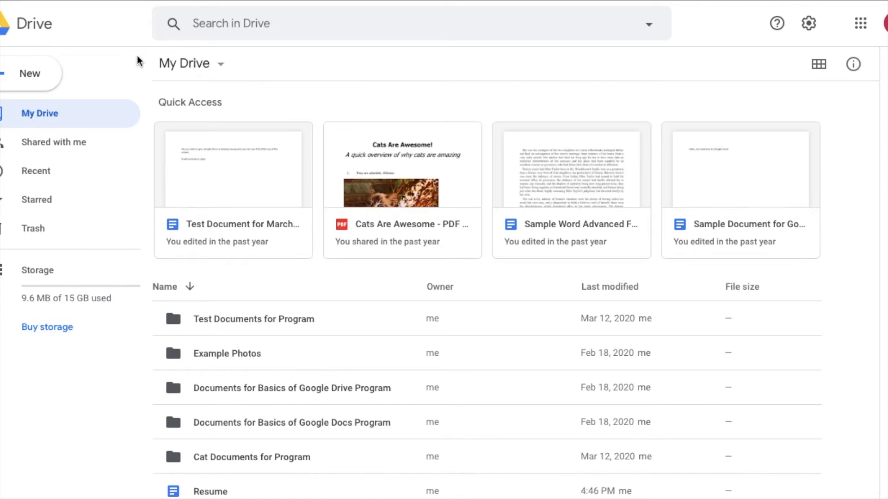
click(26, 79)
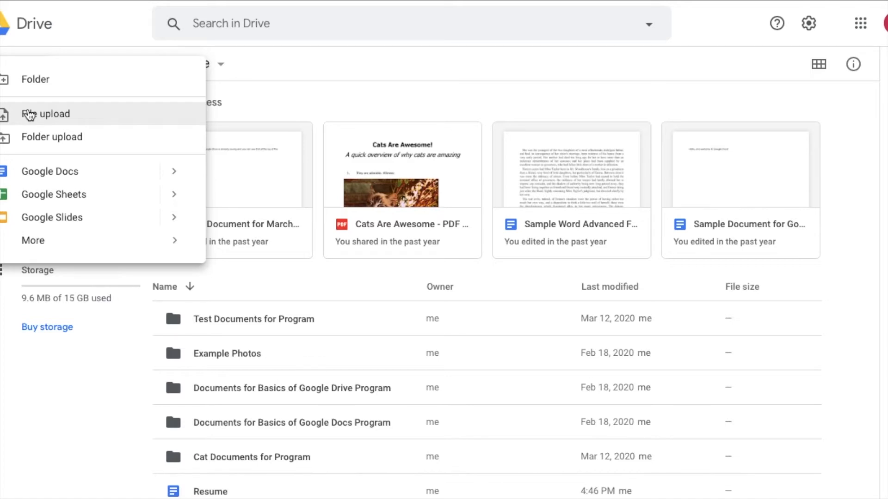
click(277, 99)
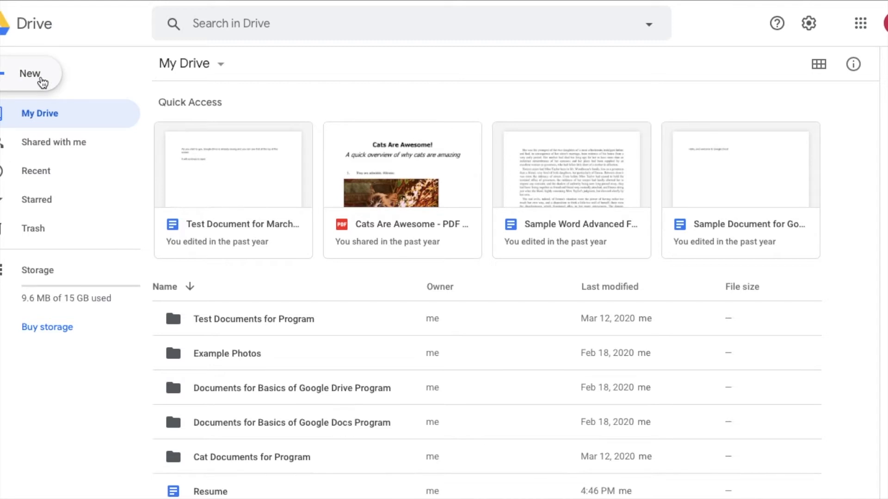
Step: Open the Google Docs template gallery to start a new document from a template
click(43, 82)
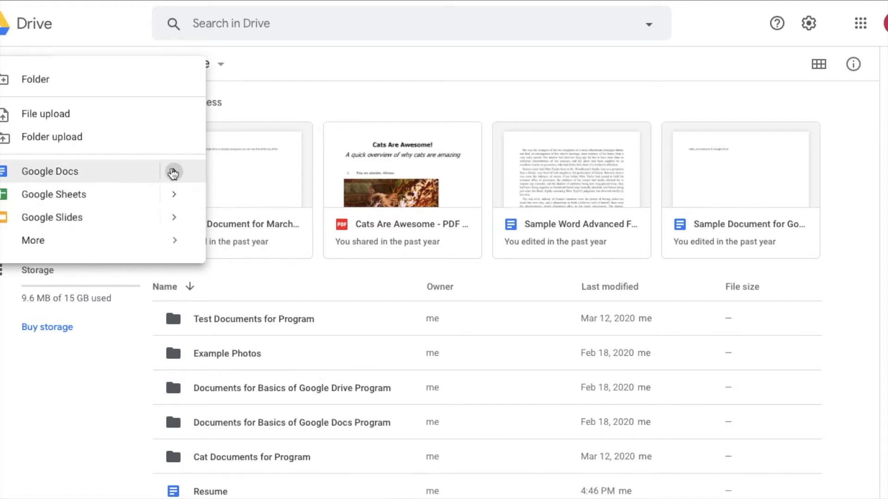
click(174, 174)
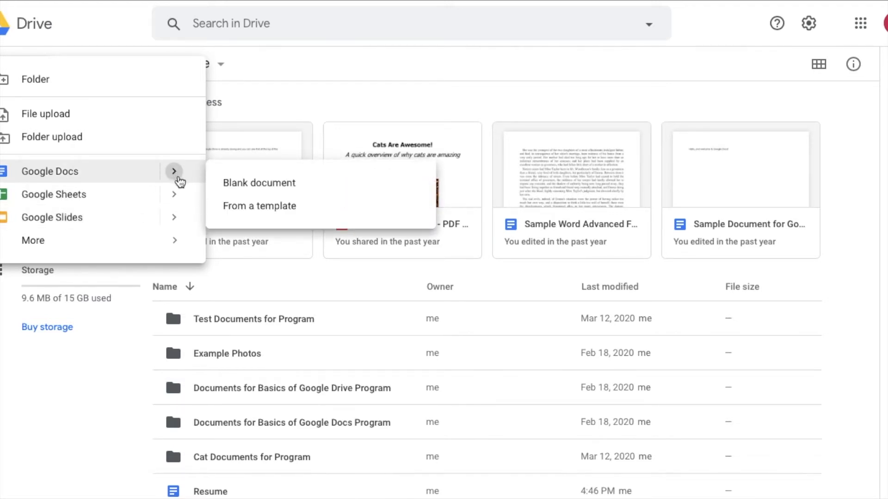
mouse_move(175, 200)
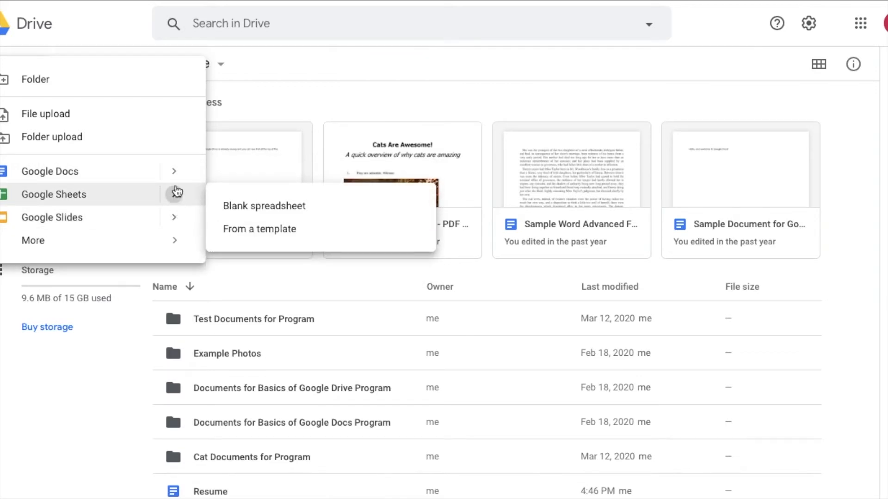
mouse_move(174, 179)
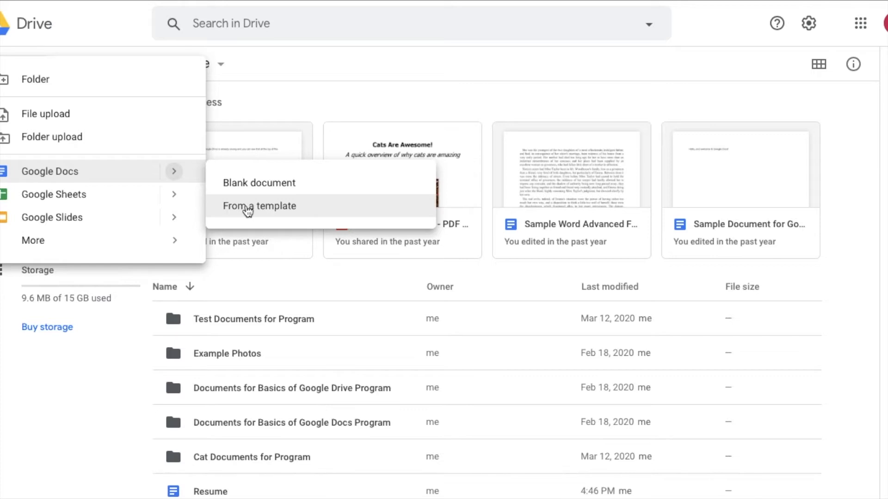
click(247, 208)
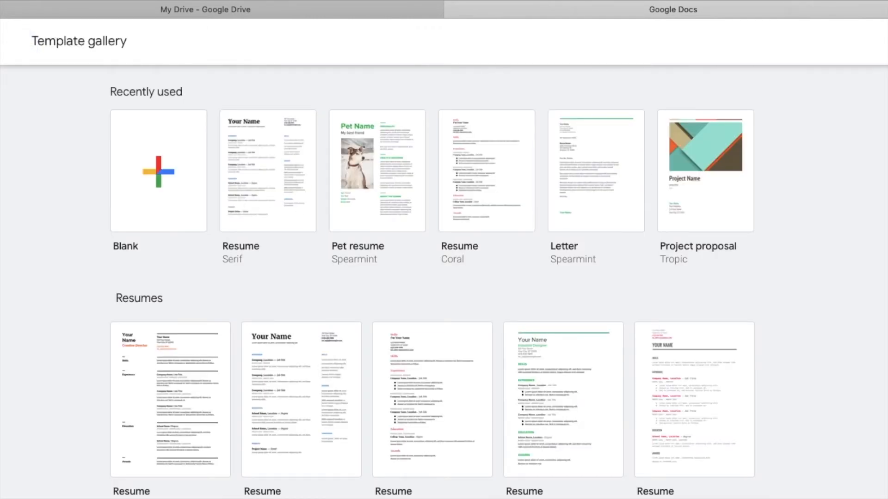
Step: Examine the available Google Docs templates across the Resumes, Letters, Personal, Sales, Legal and Human resources categories
scroll(885, 88, down, 4)
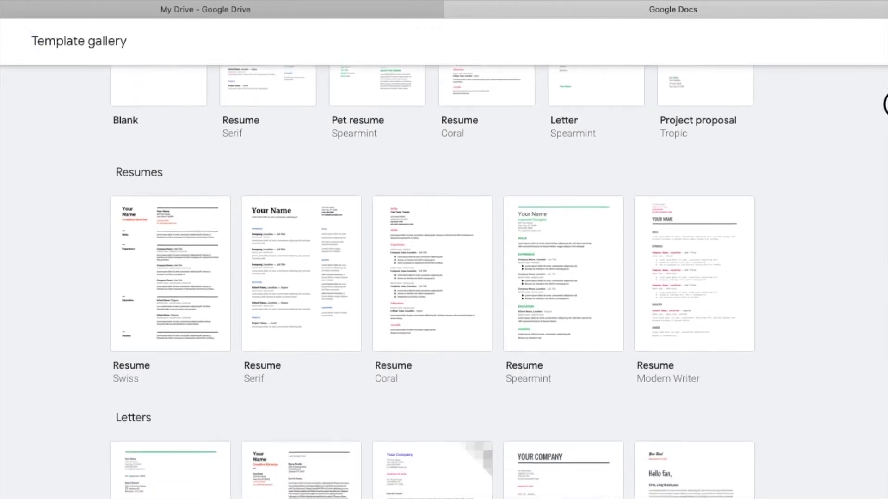
scroll(885, 110, down, 1)
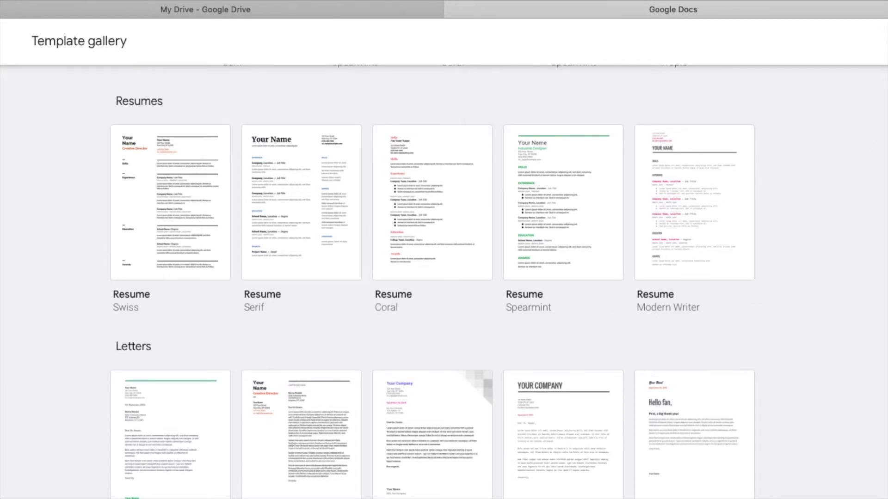
scroll(880, 143, down, 5)
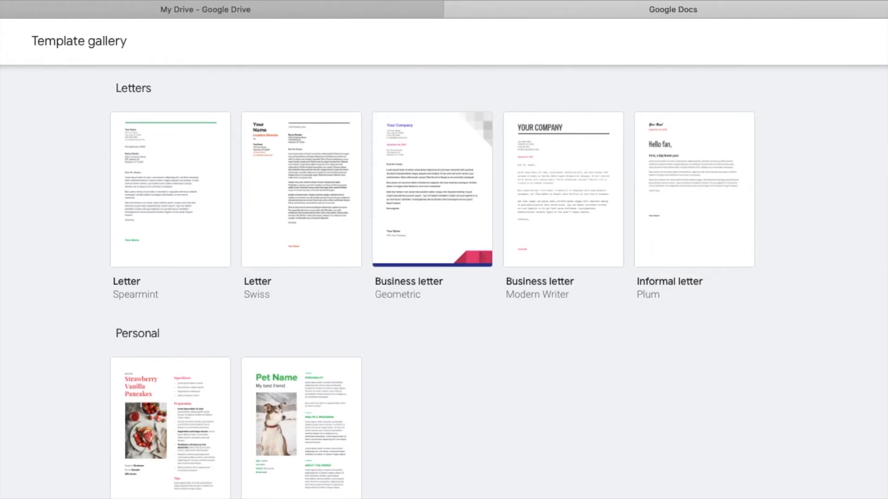
scroll(884, 208, down, 8)
scroll(886, 219, down, 3)
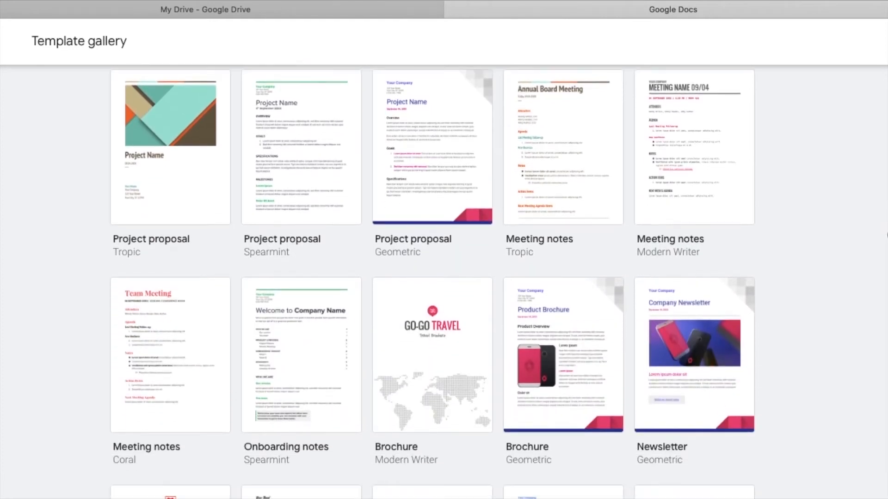
scroll(885, 236, down, 1)
scroll(886, 238, down, 4)
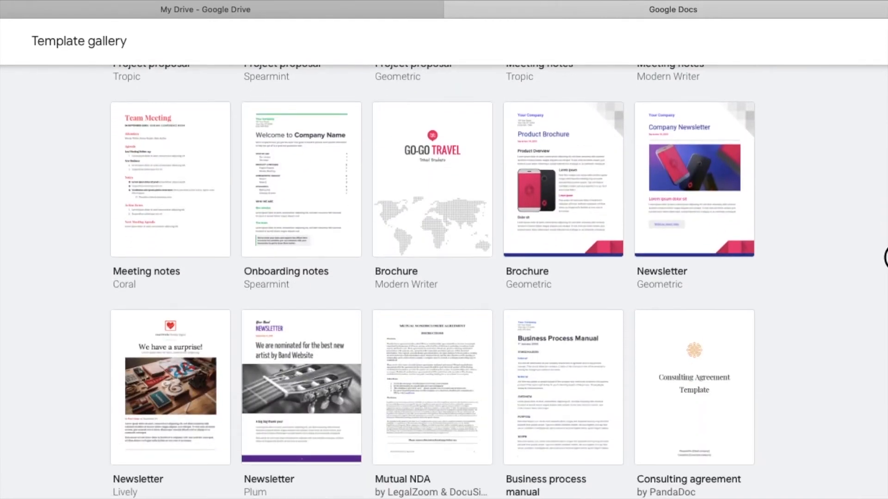
scroll(885, 261, down, 6)
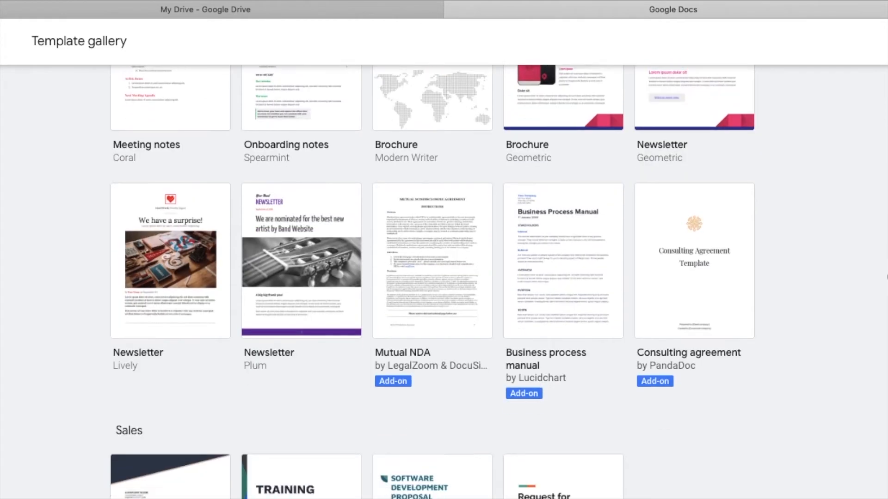
scroll(886, 300, down, 10)
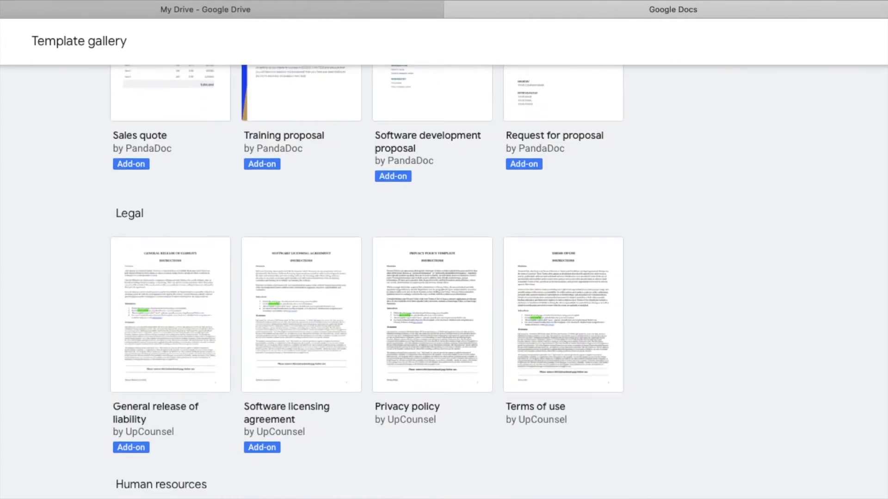
scroll(885, 299, down, 6)
Step: Create a new document from the Serif resume template
scroll(886, 300, up, 16)
scroll(432, 281, up, 20)
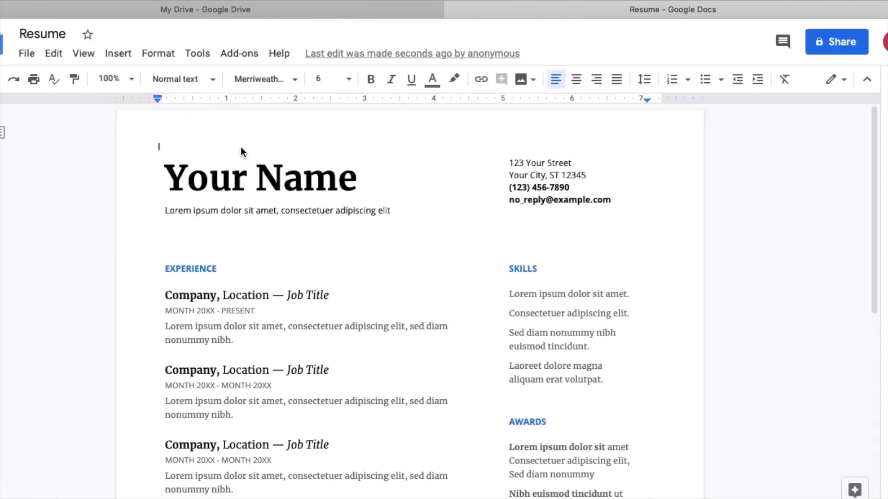
Step: Replace the name placeholder with the applicant's full name and the subtitle beneath it with "I'm a librarian!"
drag(172, 183, 356, 194)
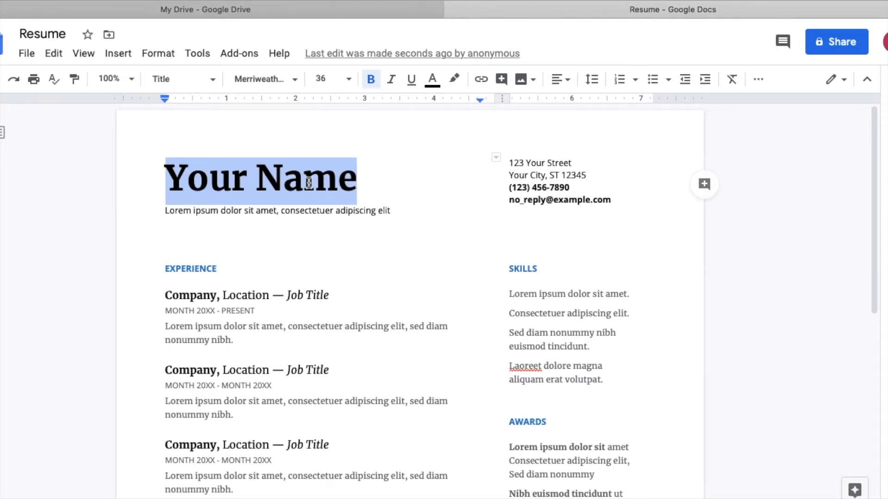
text(Jane Librarian)
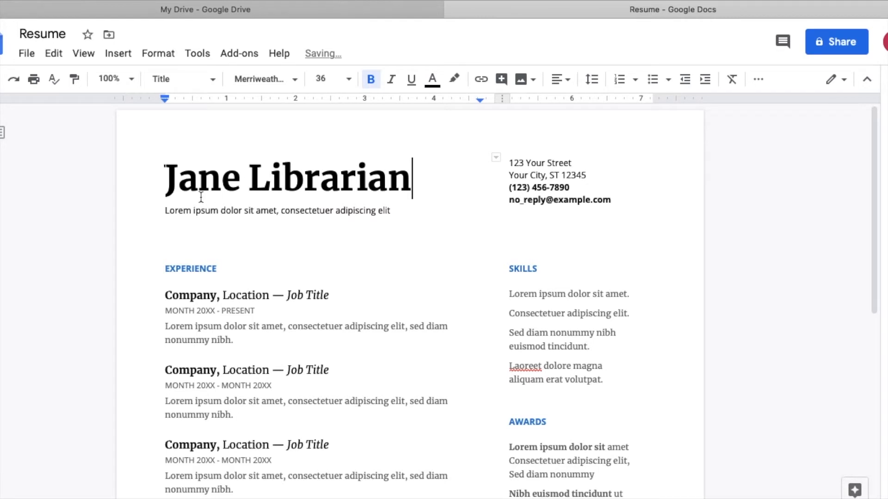
drag(165, 210, 406, 210)
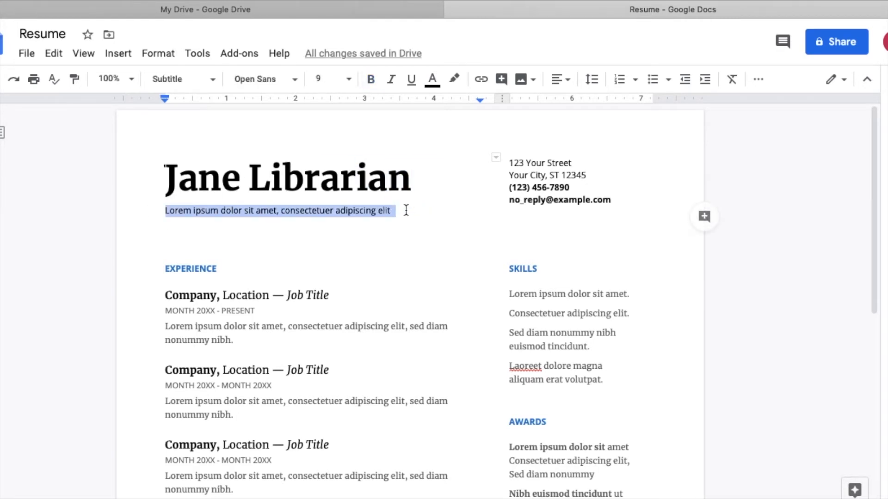
text(I'm a librarian!)
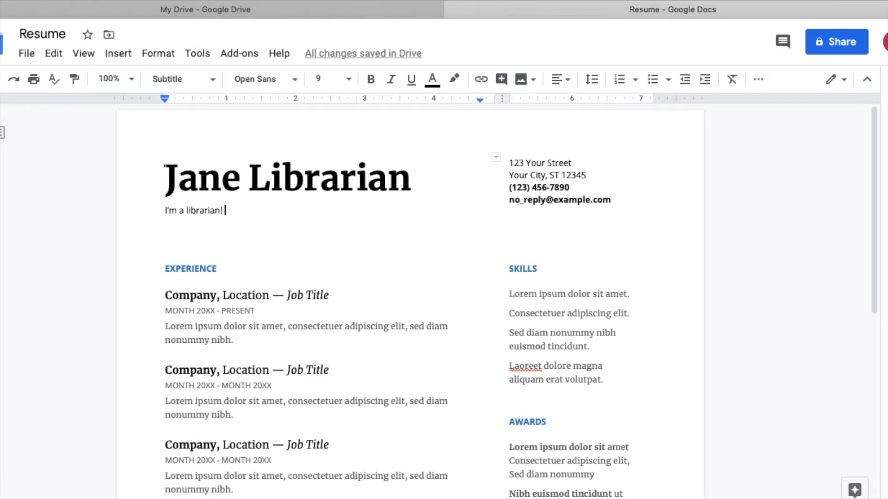
click(69, 36)
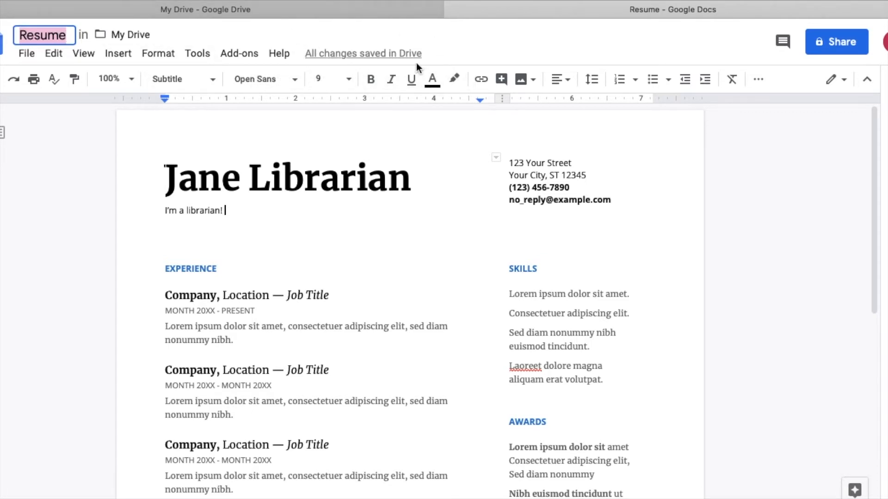
Step: Replace the company placeholder in the first Experience entry with "Anytown Library"
mouse_move(413, 62)
double_click(192, 296)
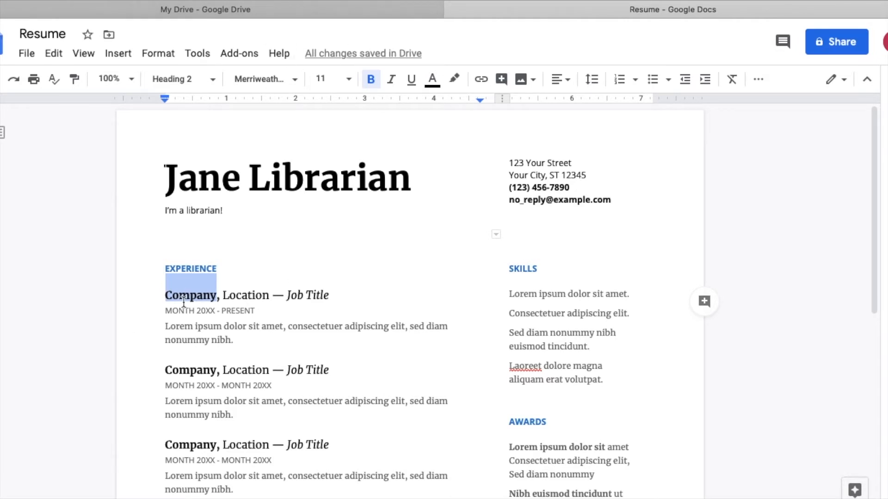
text(Anytown Library)
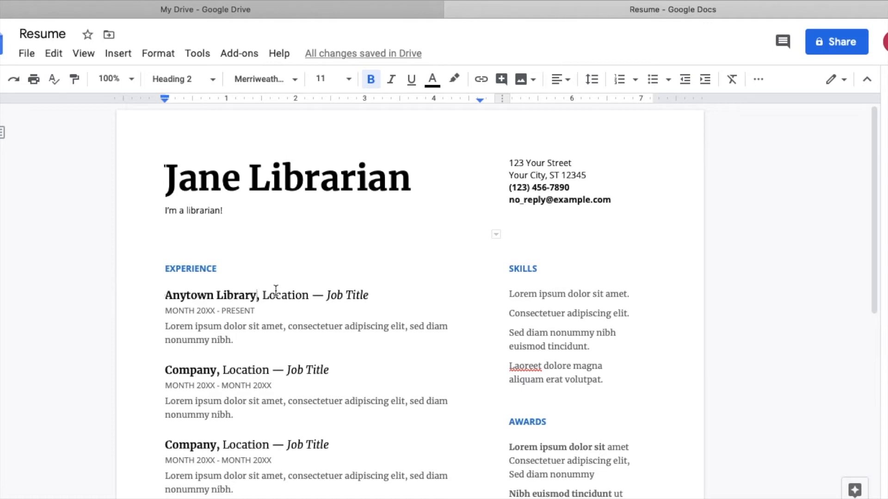
Step: Close the resume document and locate the Resume file in My Drive's file list
click(441, 9)
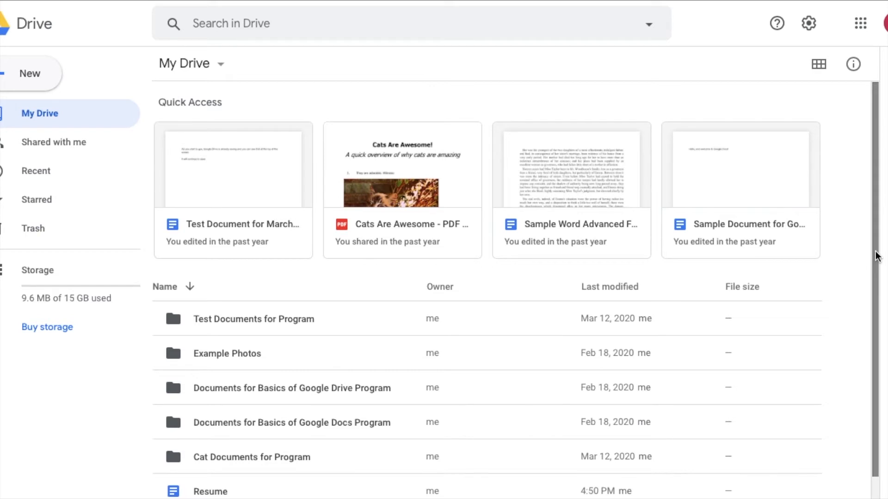
drag(877, 256, 877, 264)
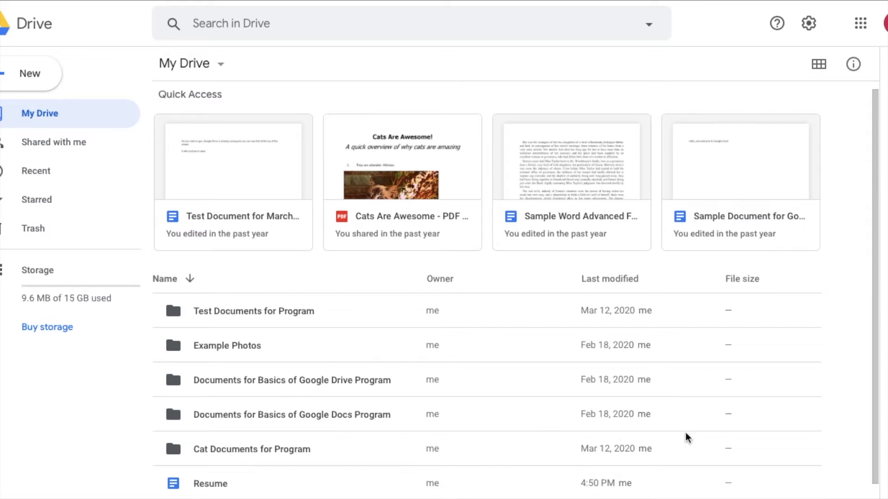
mouse_move(728, 477)
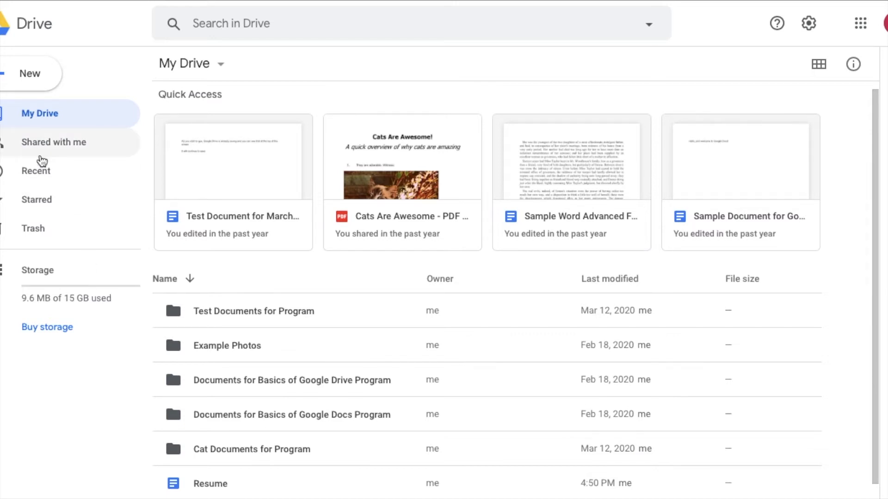
click(29, 76)
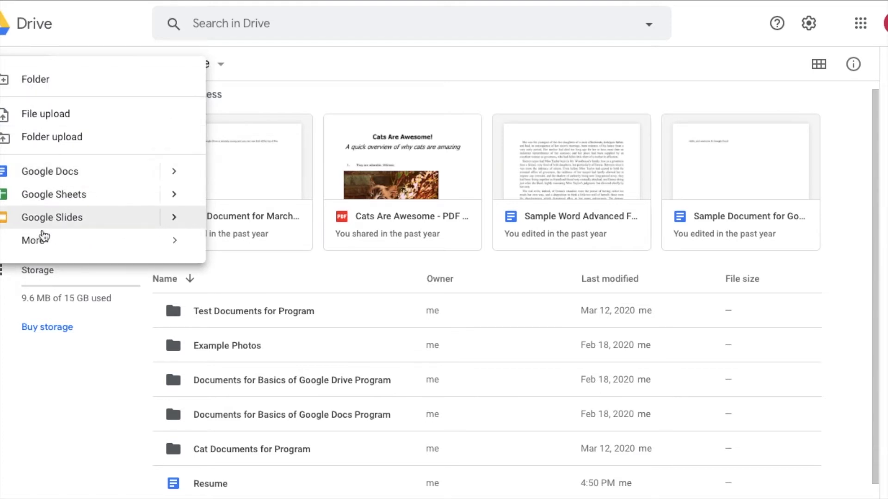
mouse_move(82, 249)
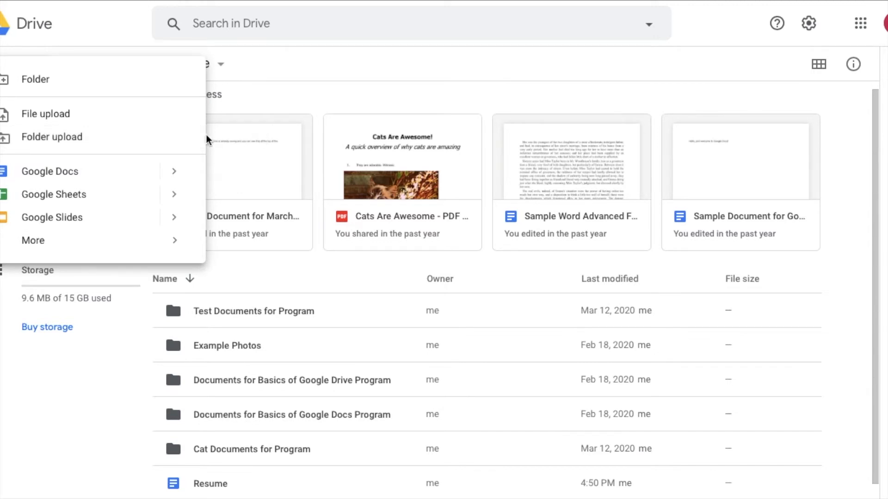
click(86, 452)
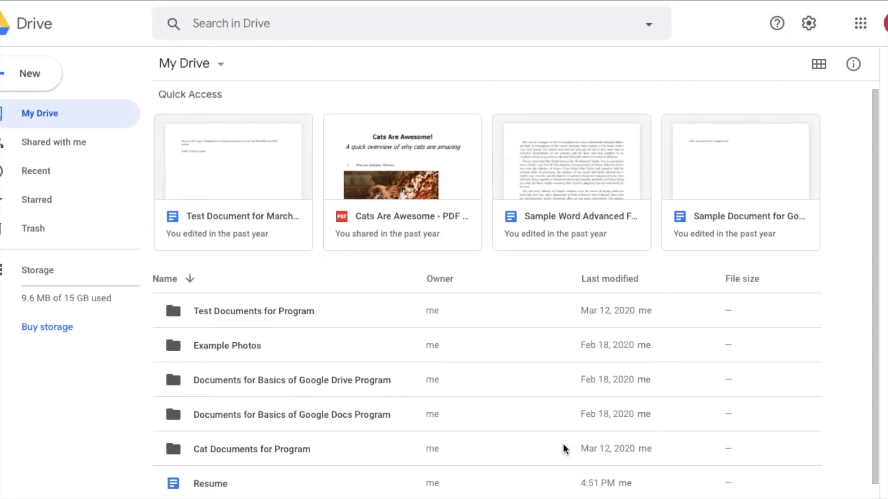
click(36, 88)
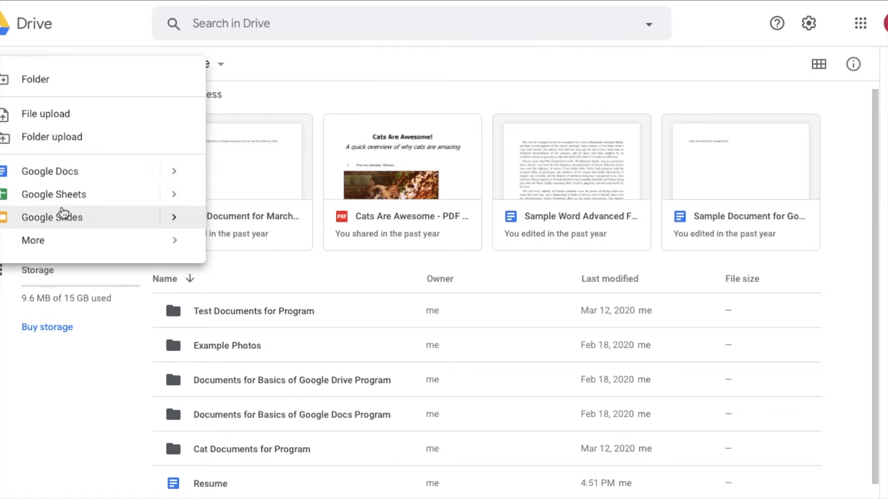
click(117, 375)
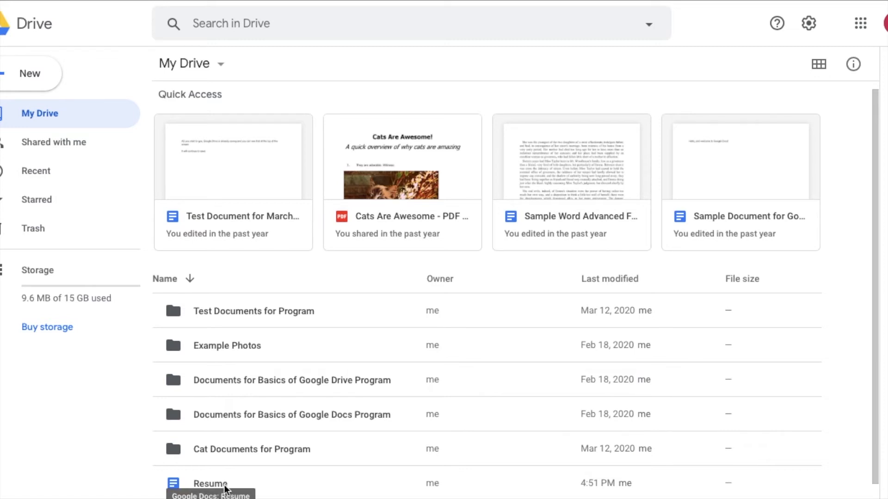
Step: Download the Resume file from My Drive to the computer
click(238, 483)
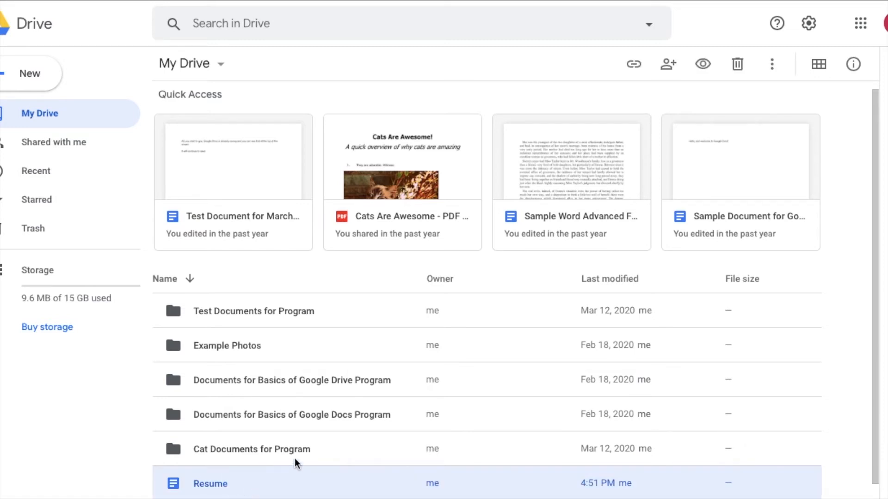
ctrl+click(292, 480)
right_click(293, 484)
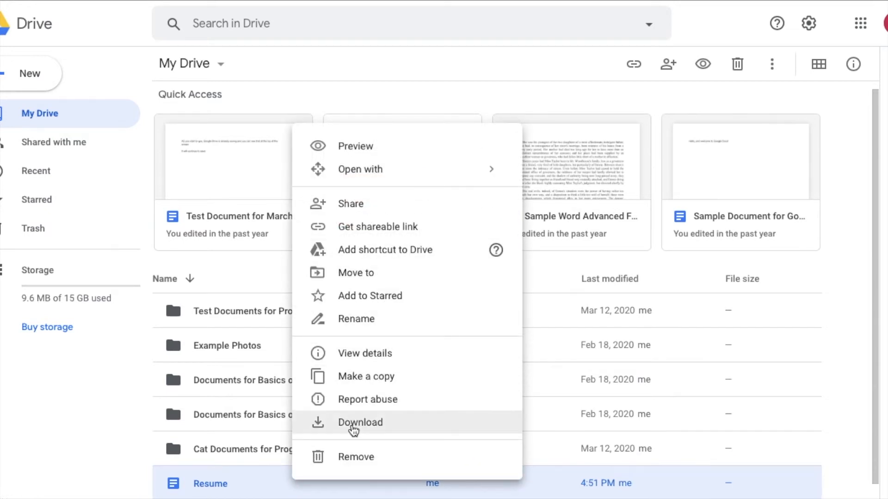
click(360, 425)
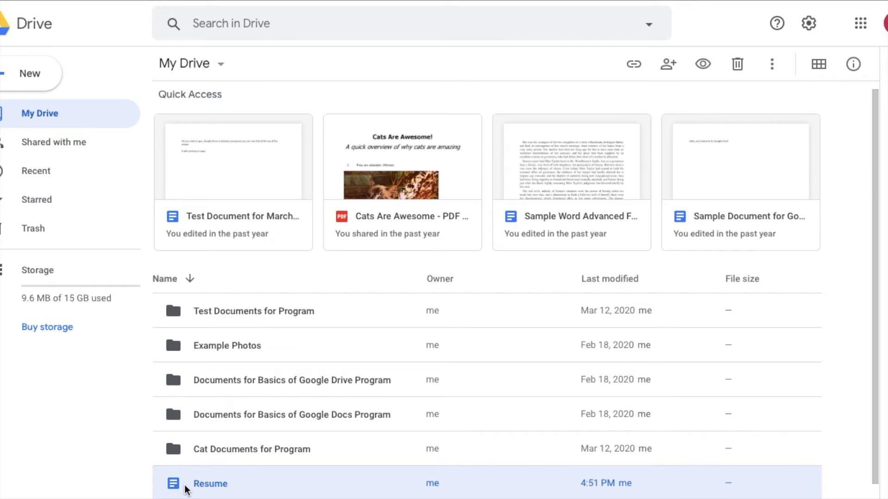
Step: Open the Resume document from My Drive and download it as a PDF document
double_click(277, 487)
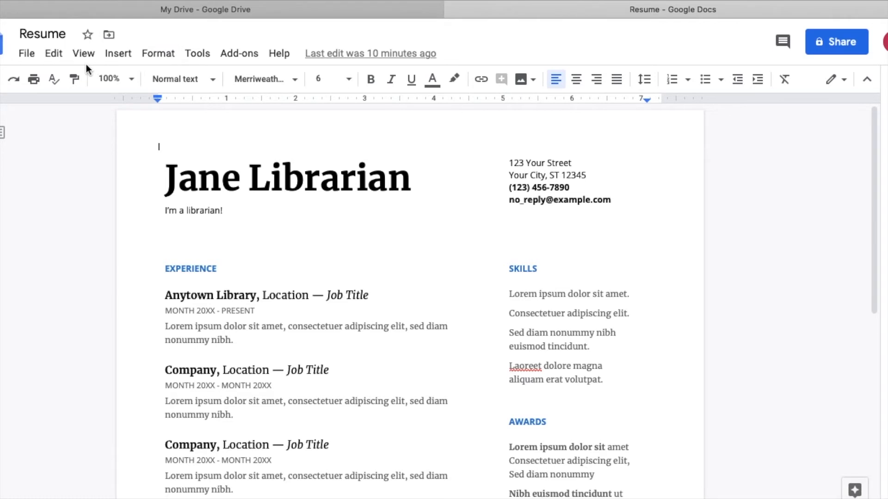
click(26, 53)
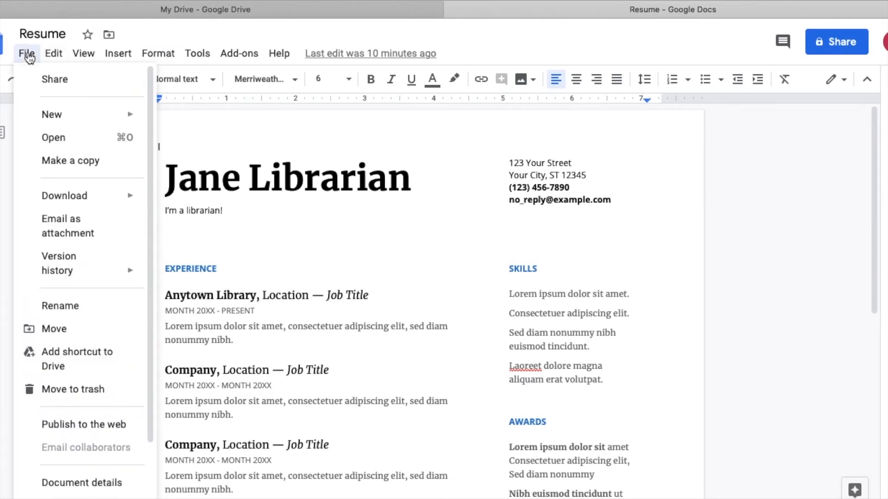
mouse_move(66, 204)
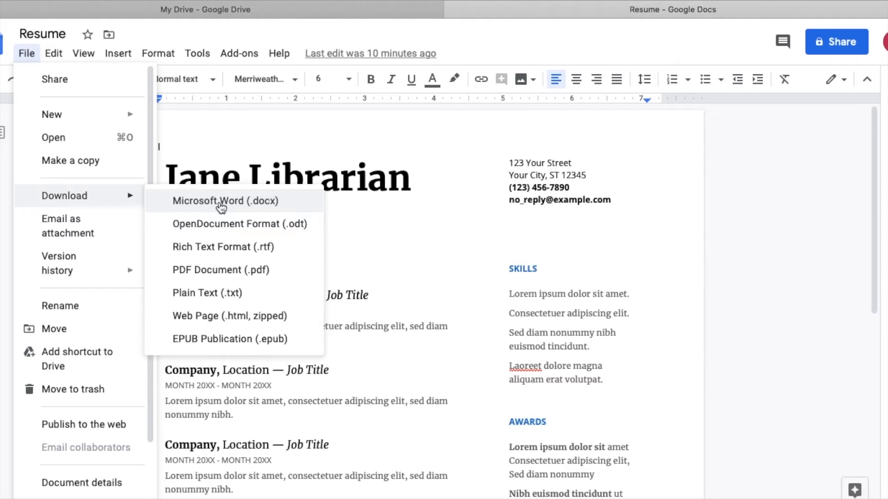
click(214, 274)
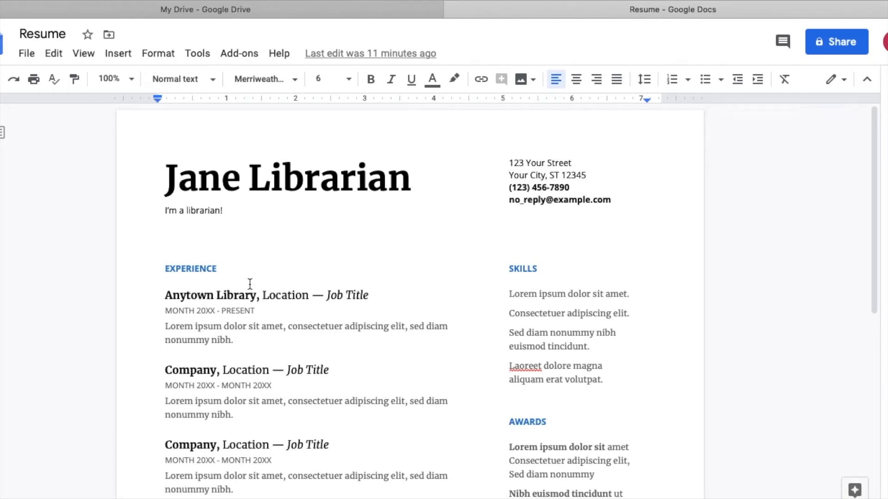
Step: Start emailing the resume as a PDF attachment and enter the recipient's e-mail address
click(28, 55)
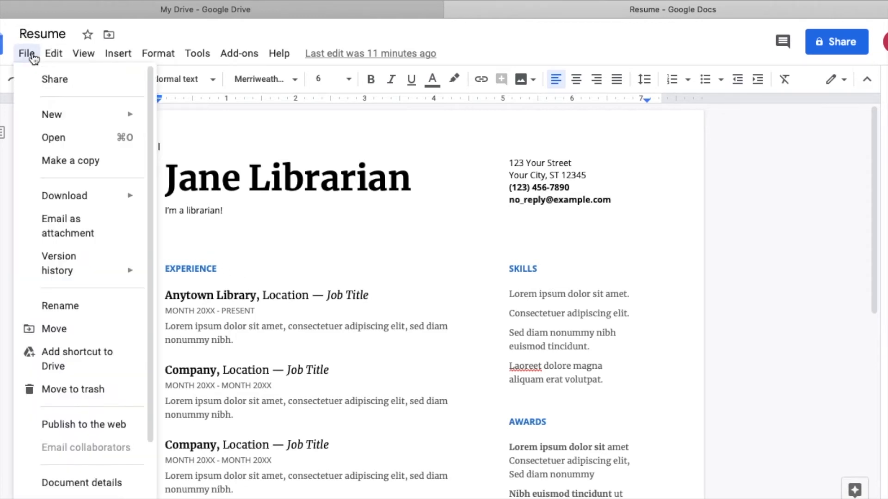
click(56, 233)
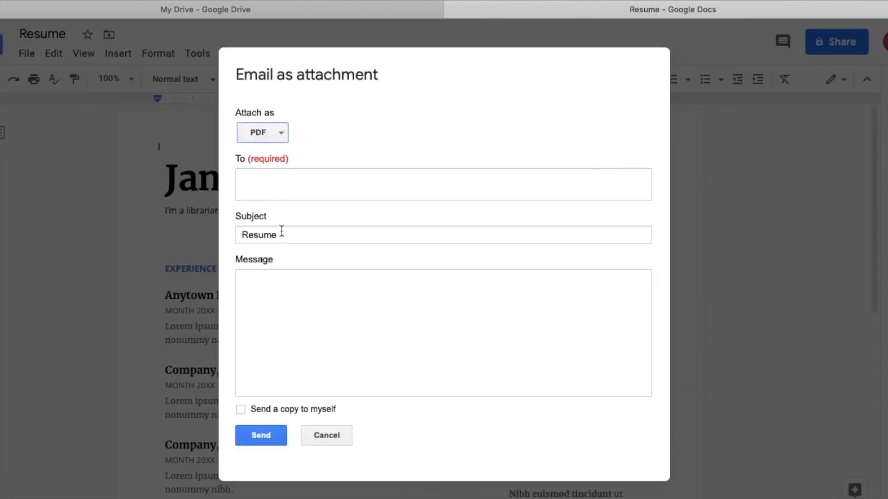
click(274, 134)
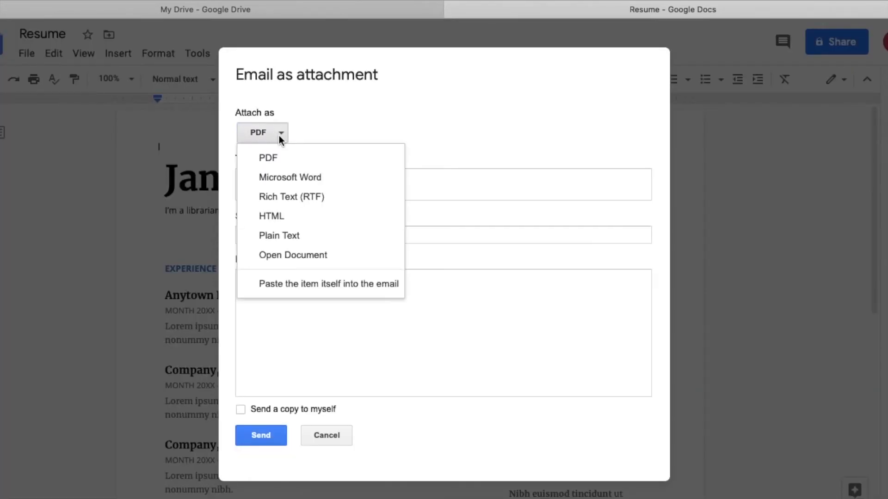
click(322, 133)
click(307, 179)
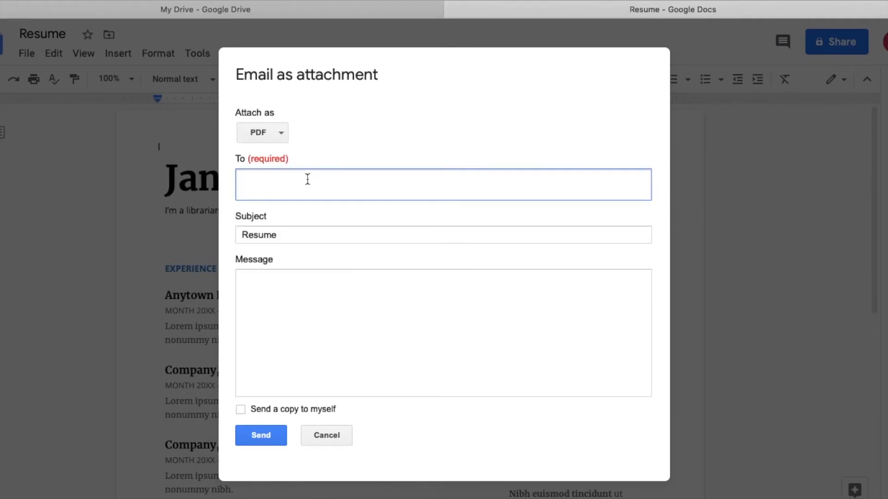
text(dmattu)
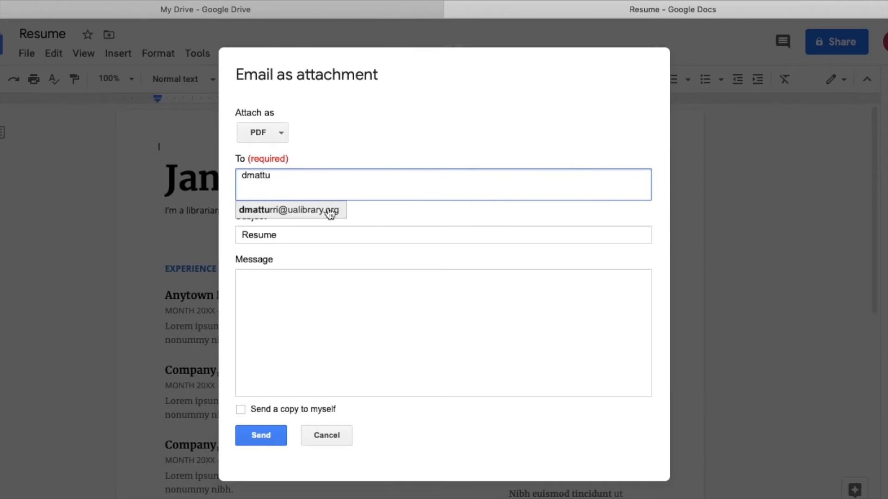
click(329, 212)
Step: Keep "Resume" as the email subject, write the message "Hey, please review!" and send the email
click(314, 232)
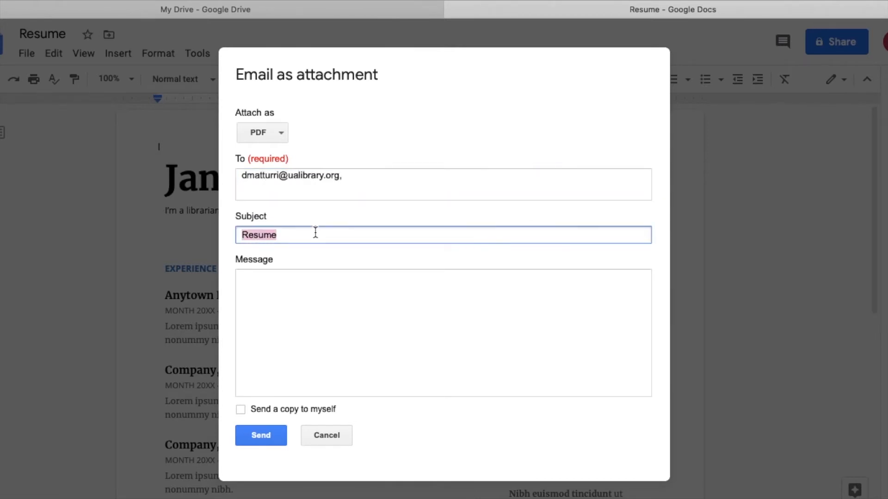
click(303, 234)
drag(284, 234, 236, 231)
click(313, 334)
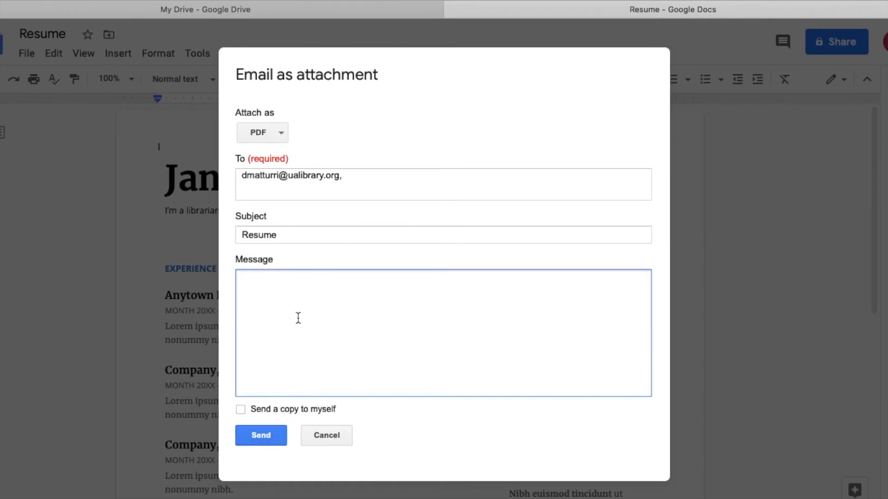
text(Hey, please review!)
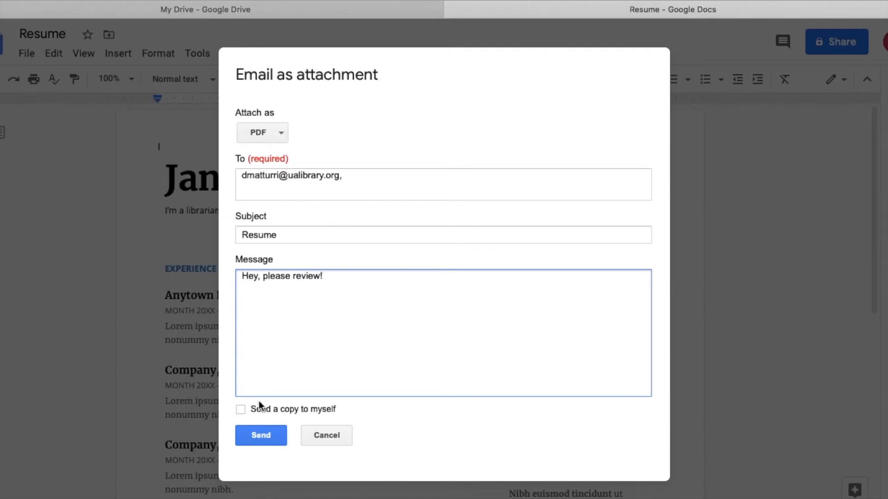
click(268, 440)
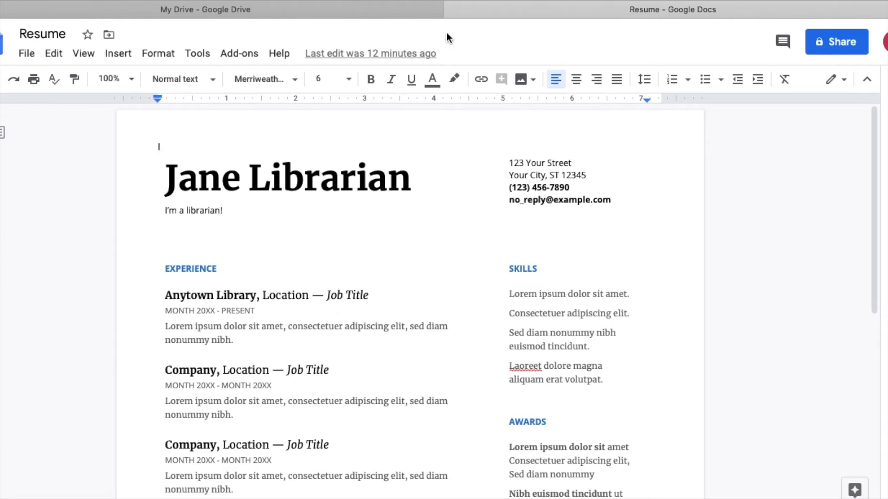
Step: Close the resume document, upload Resume.pdf from the Downloads folder to My Drive, and dismiss the upload notice
click(452, 10)
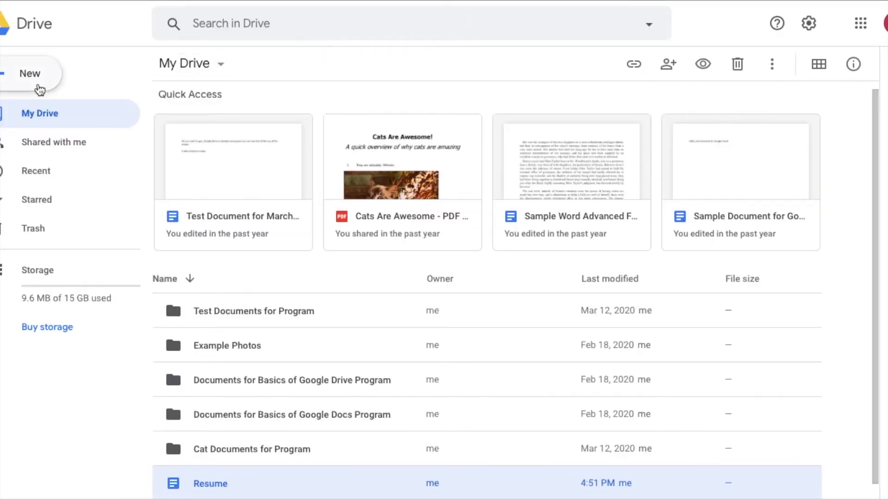
click(39, 85)
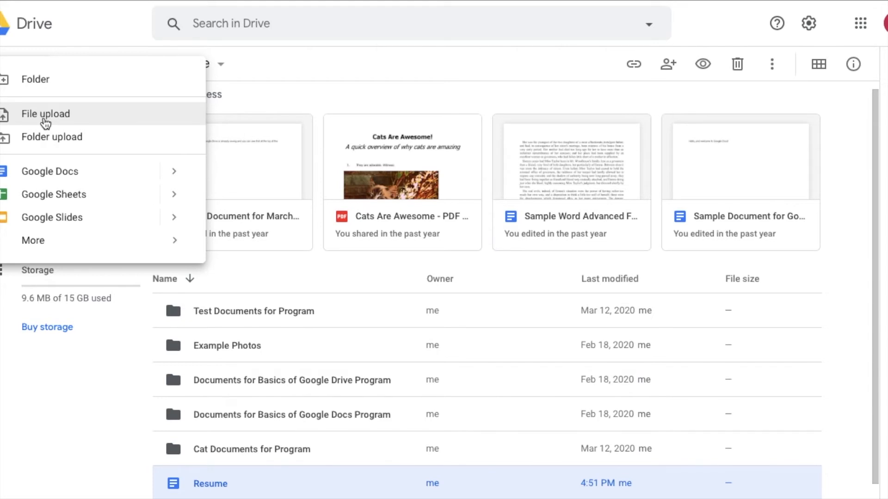
click(45, 116)
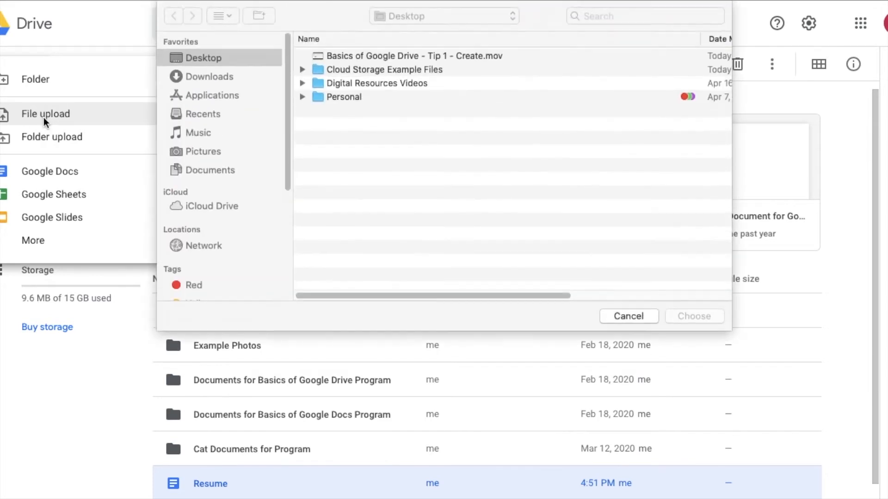
click(236, 76)
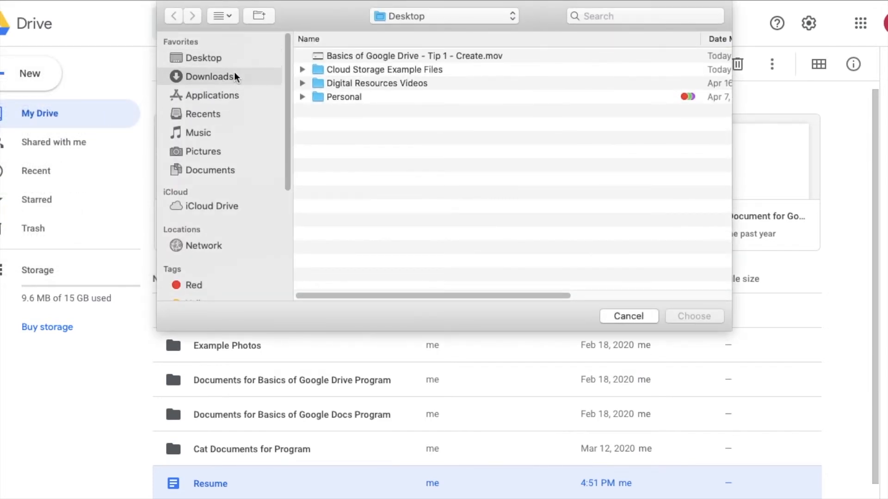
click(333, 57)
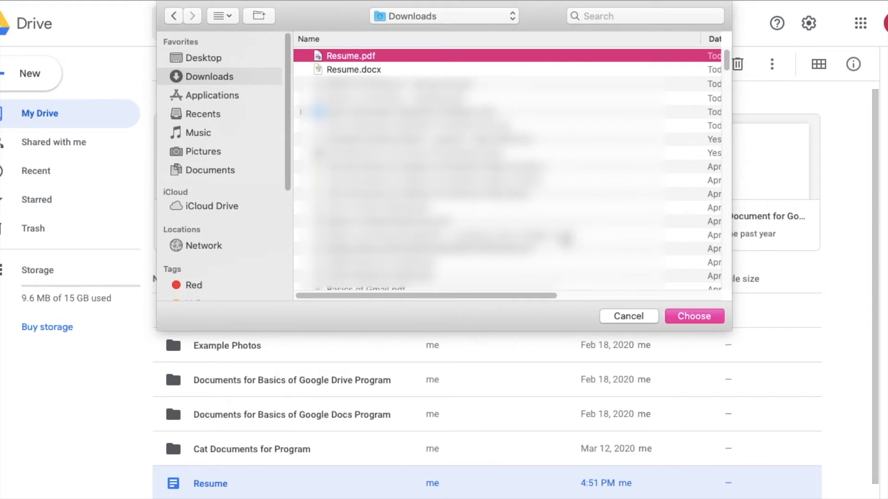
click(684, 318)
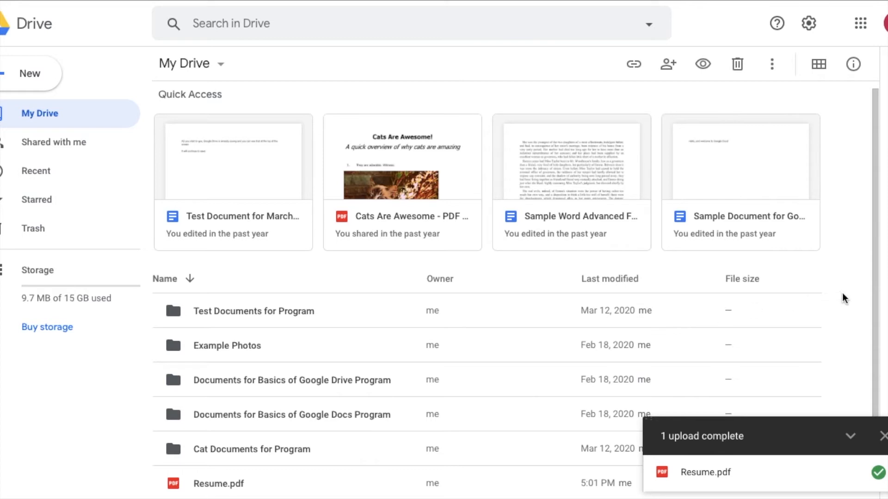
scroll(869, 310, down, 1)
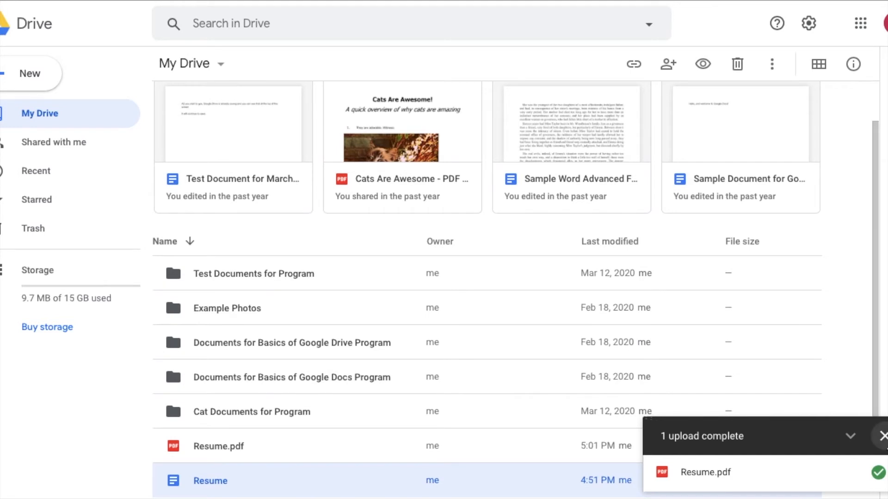
click(883, 436)
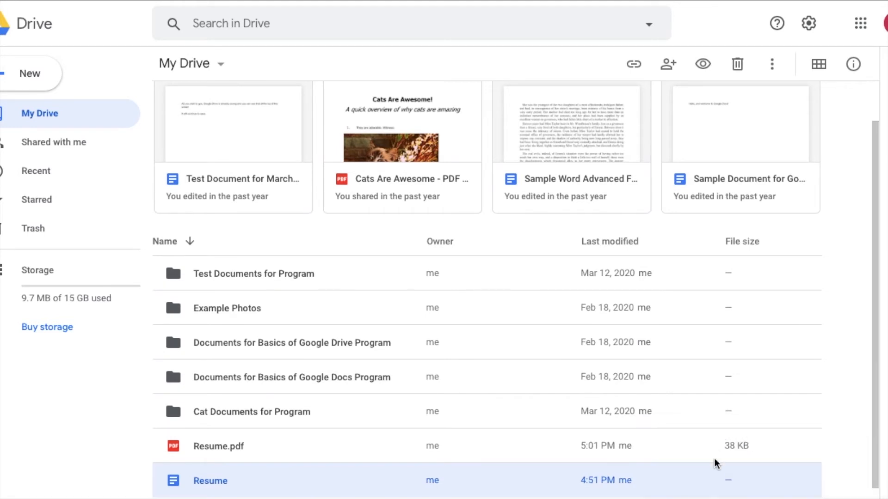
Step: Switch from Drive to Gmail and start a new message
mouse_move(726, 438)
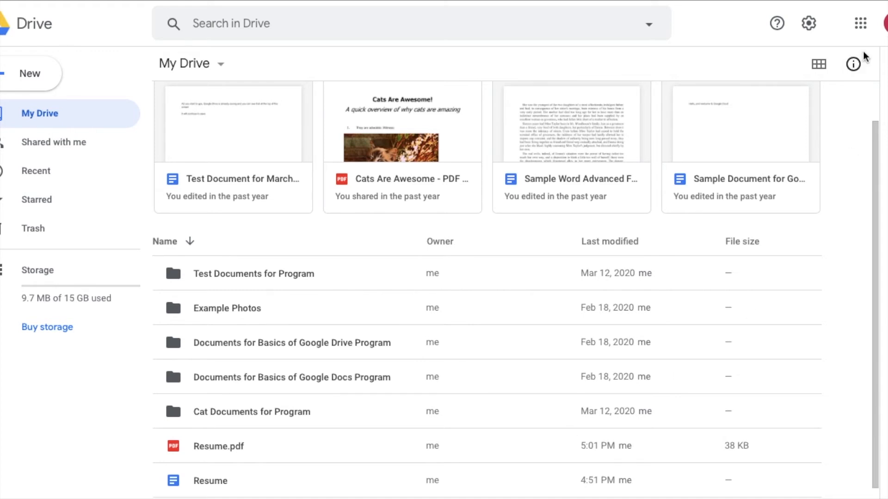
click(861, 24)
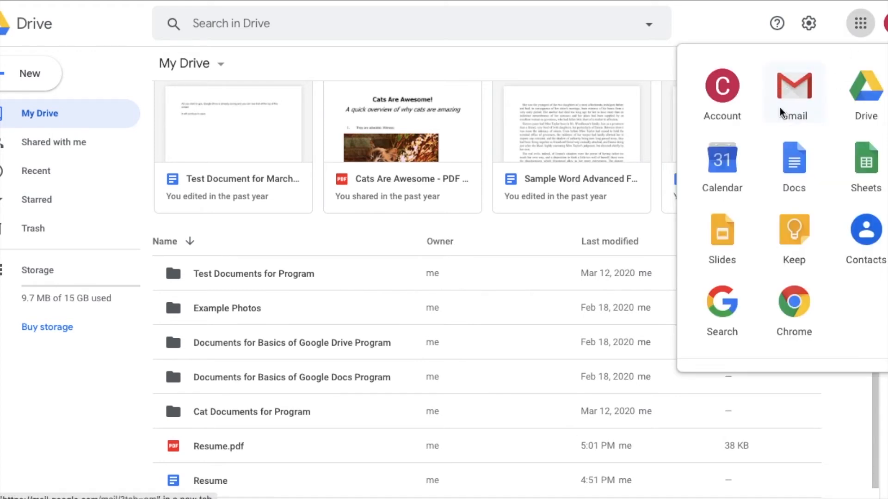
click(782, 113)
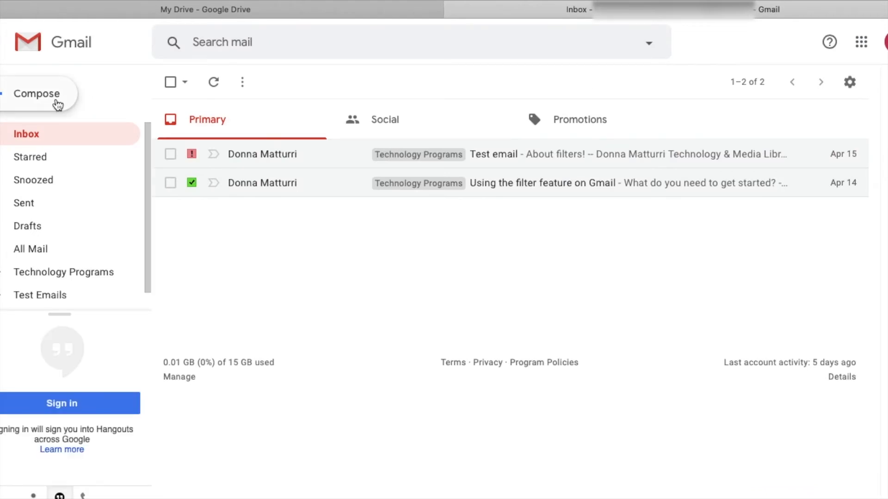
click(57, 104)
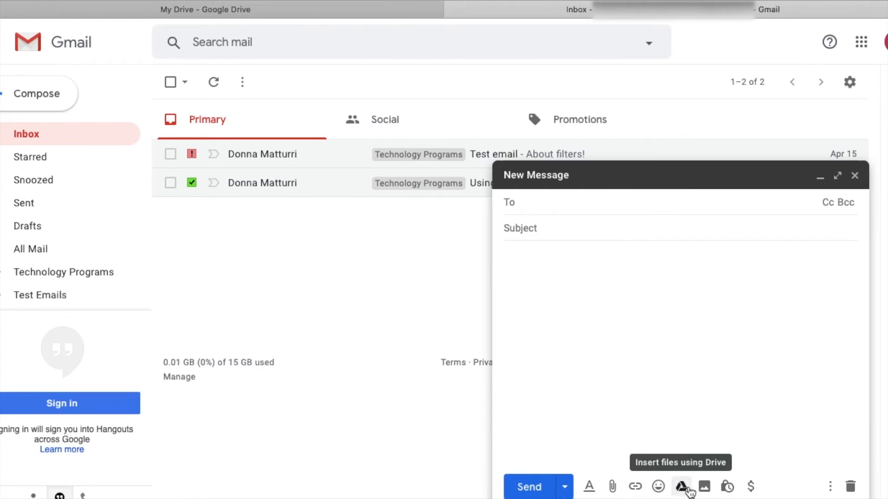
Step: Insert Resume.pdf from My Drive into the new message as a Drive link
click(688, 489)
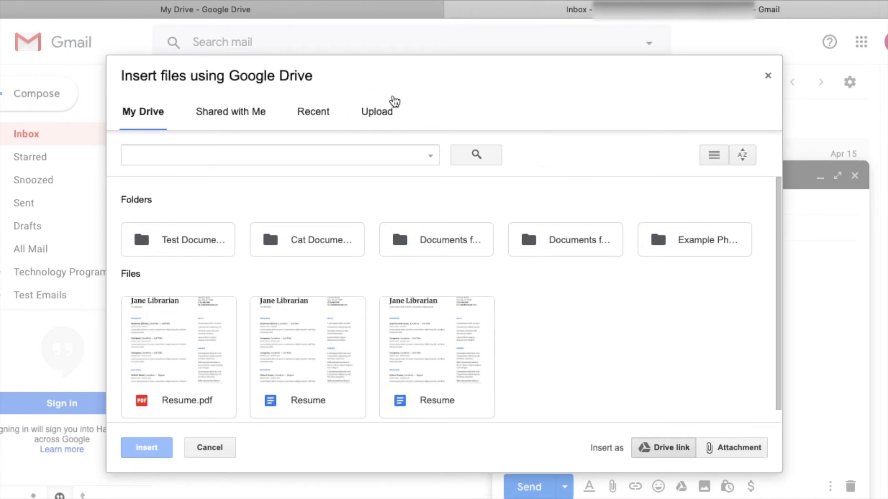
click(380, 109)
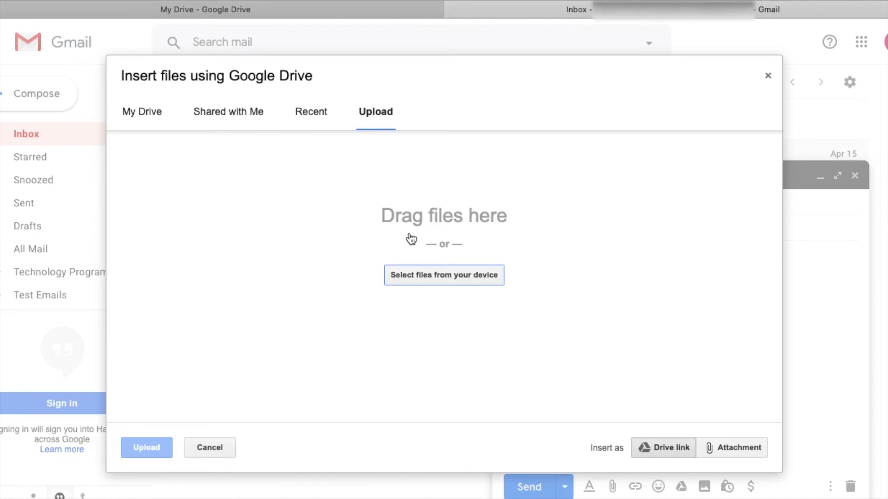
click(157, 116)
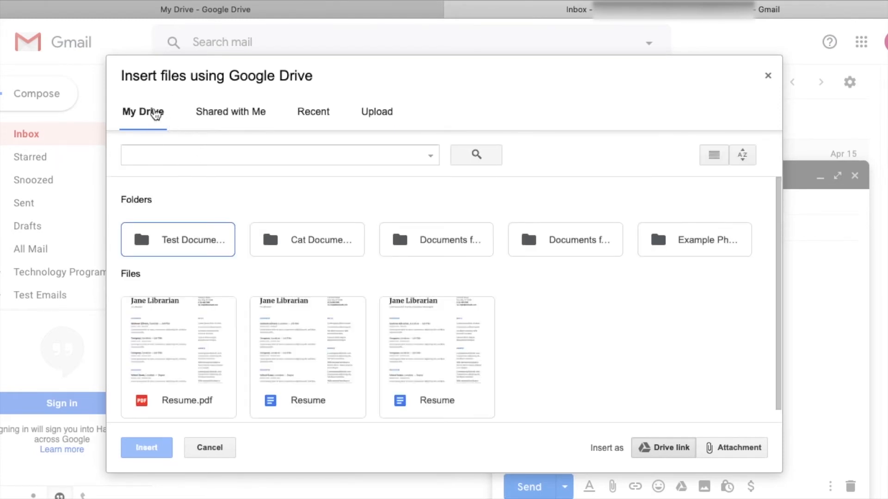
click(167, 333)
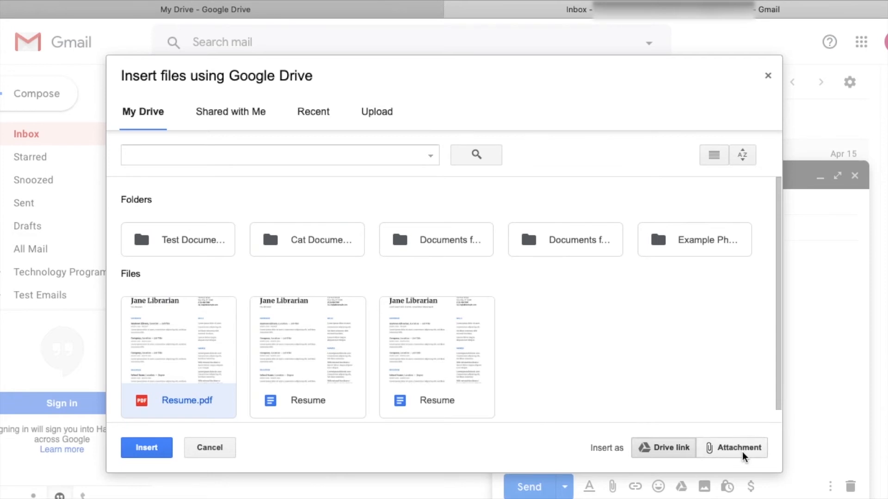
click(146, 448)
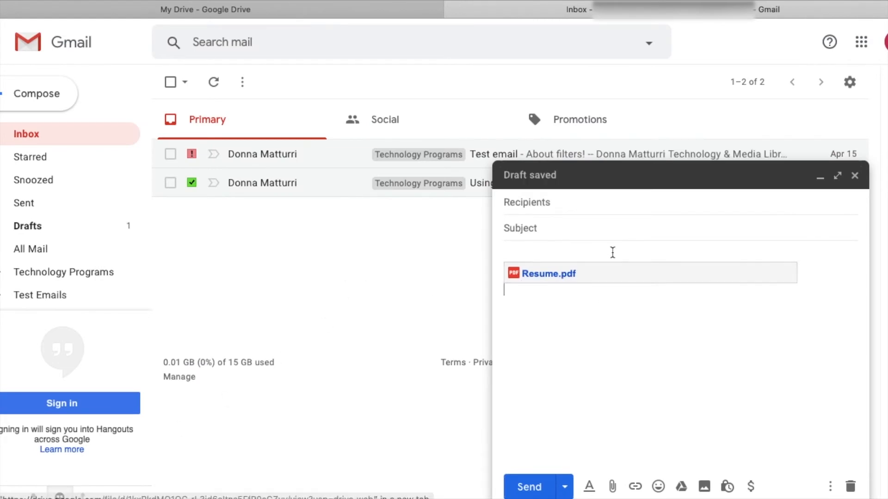
Step: Address the message to the recipient's e-mail and set its subject to "Test resume file"
click(560, 207)
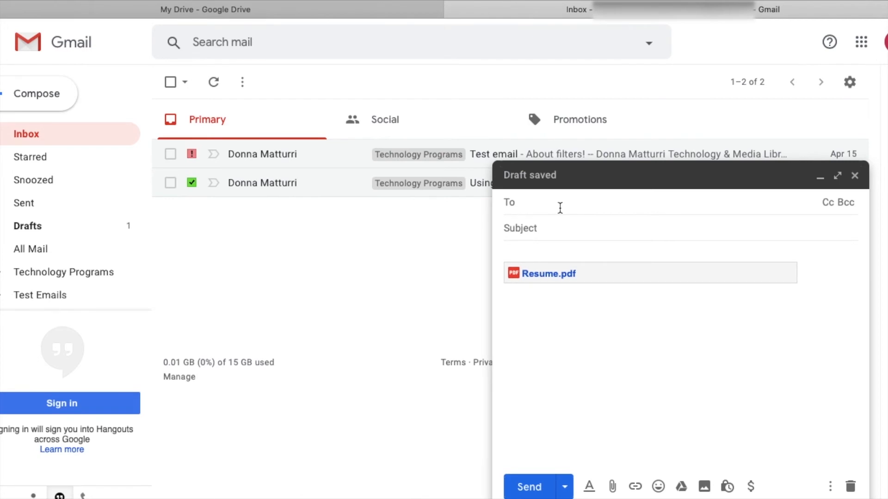
text(dma)
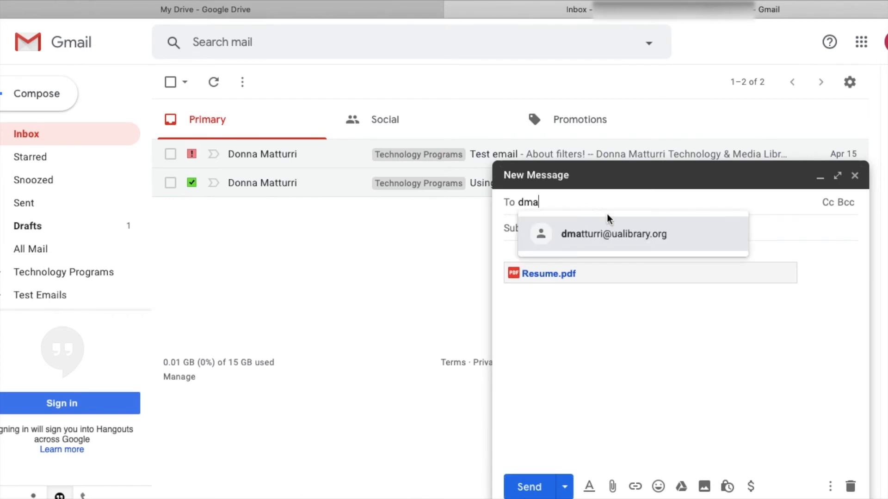
click(612, 232)
click(598, 227)
text(Test resume file)
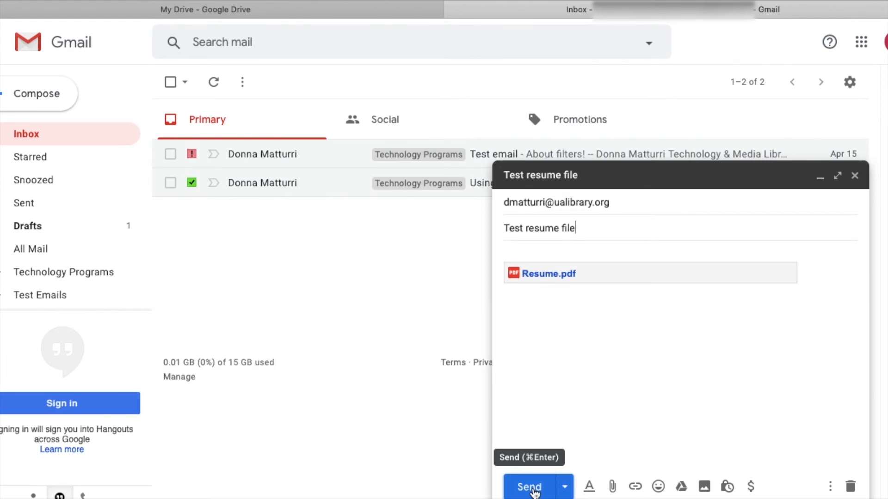
Step: Send the message and share the linked Resume.pdf with the recipient with View access
click(532, 489)
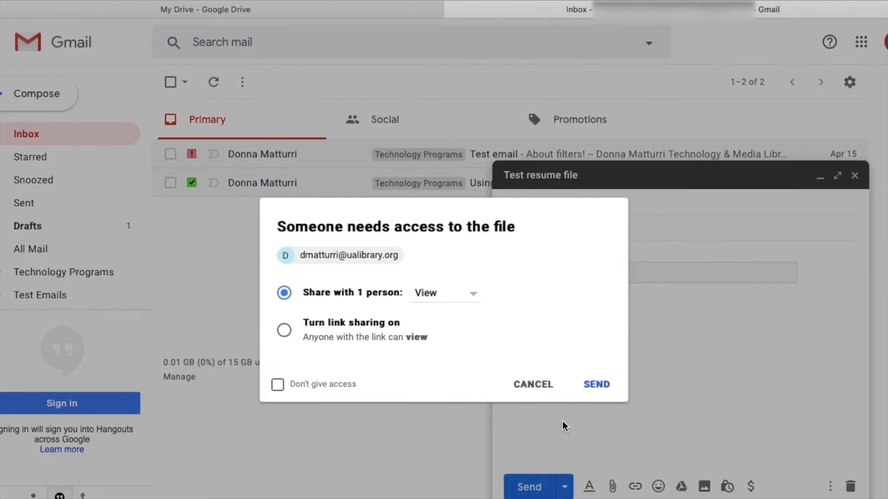
click(439, 299)
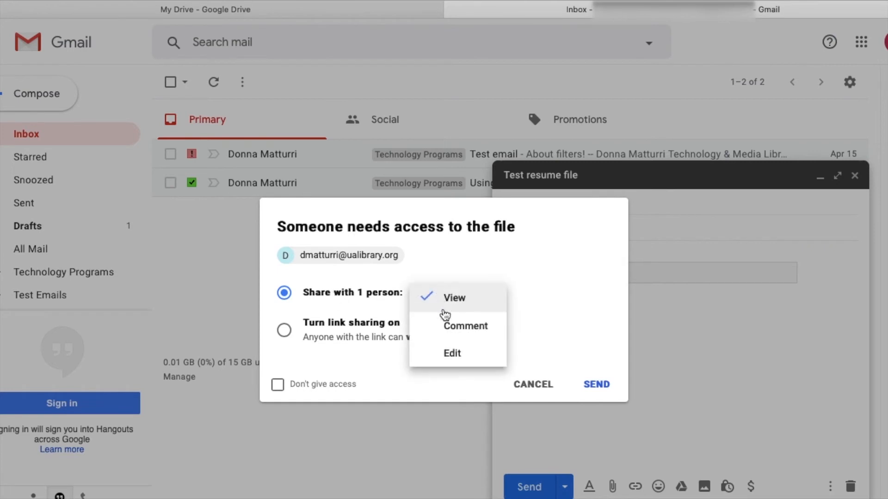
click(570, 300)
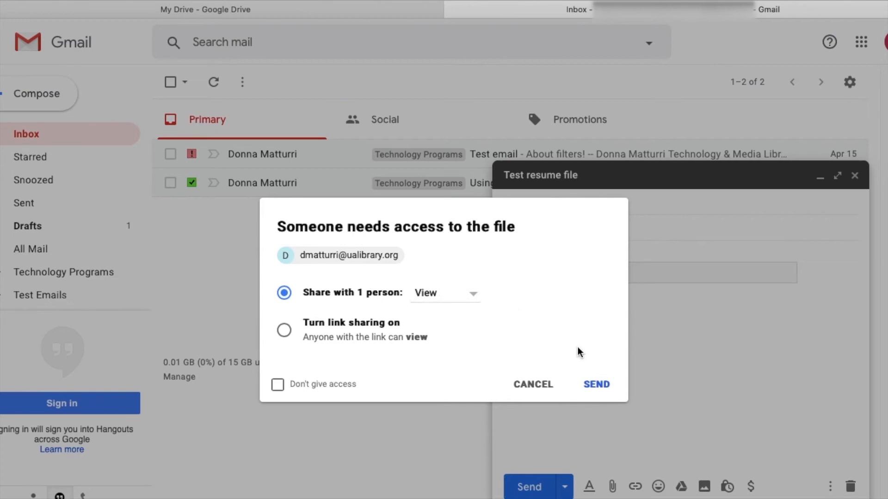
click(596, 384)
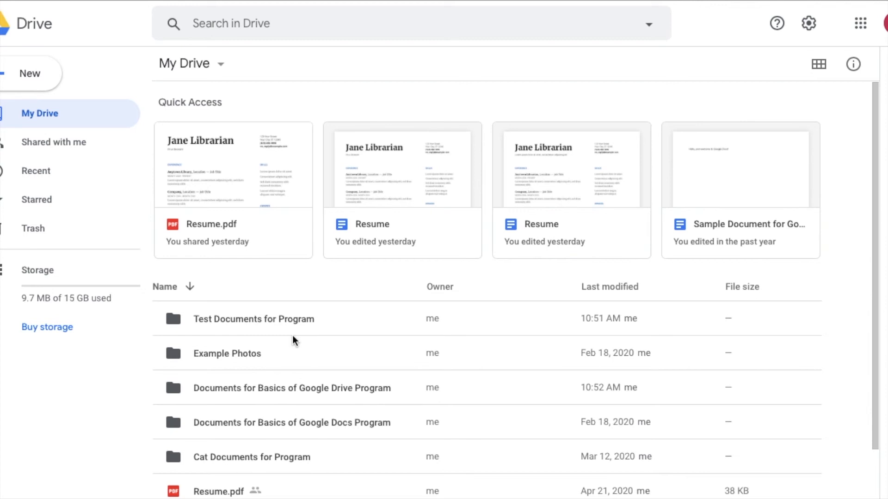
Step: Open the sharing settings of the Test Documents for Program folder in My Drive
click(285, 318)
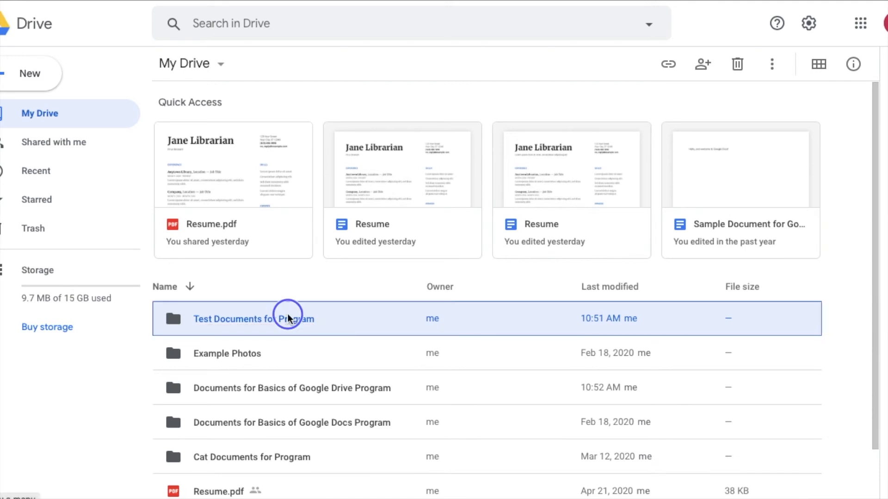
right_click(287, 318)
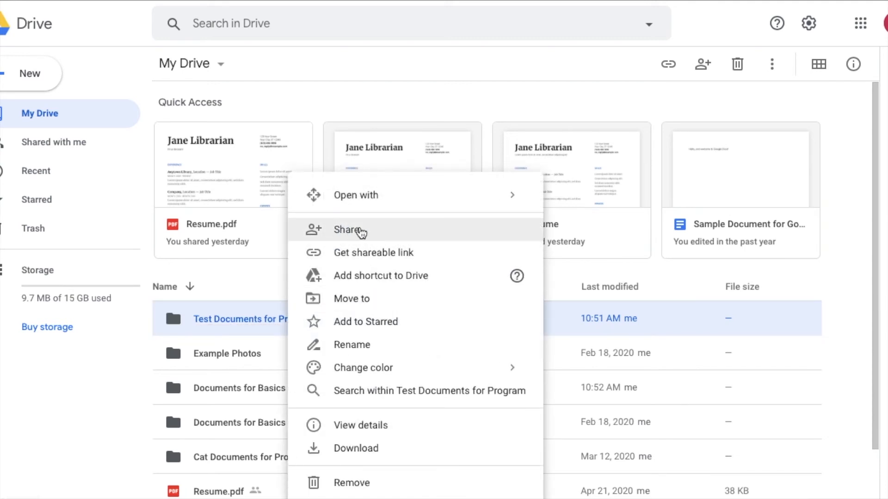
click(347, 231)
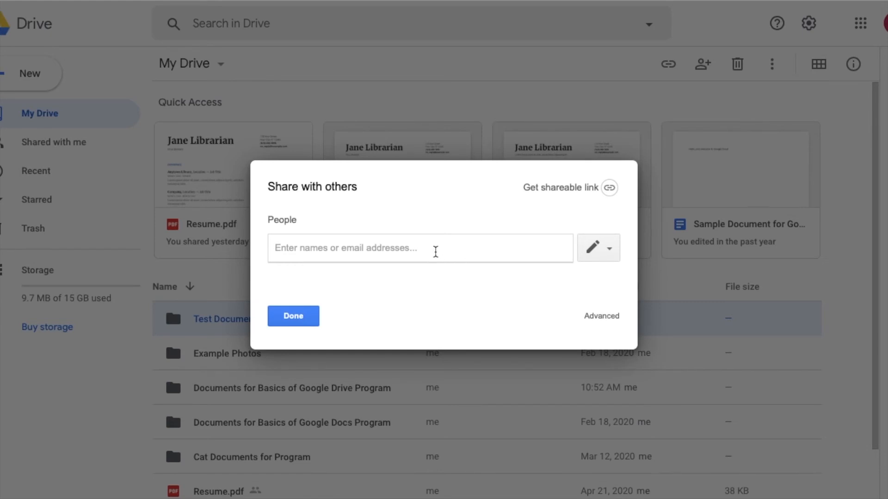
text(dm)
click(348, 266)
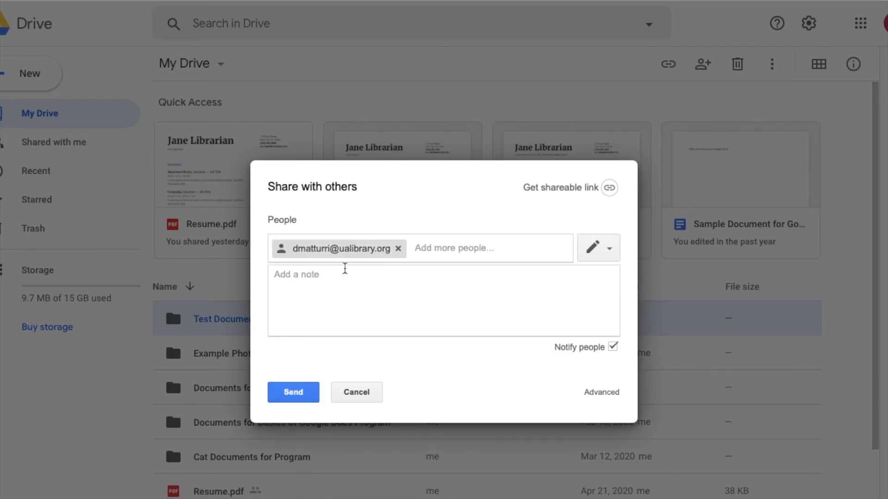
click(591, 253)
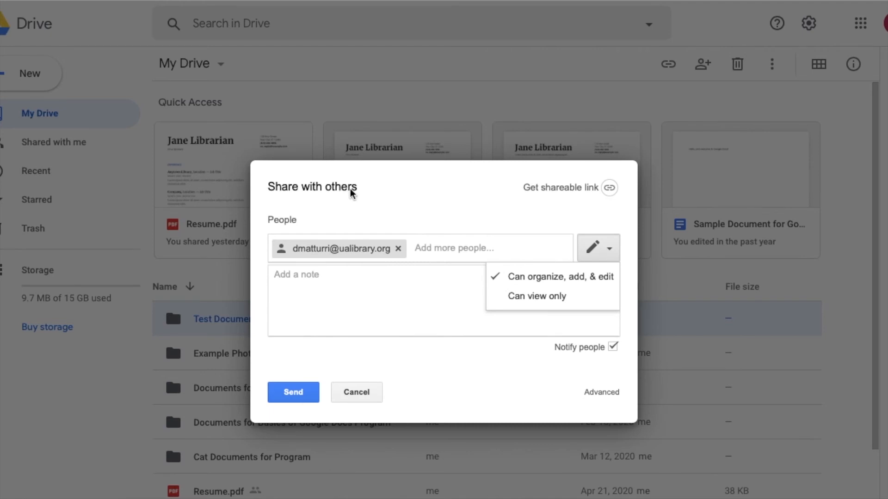
click(435, 247)
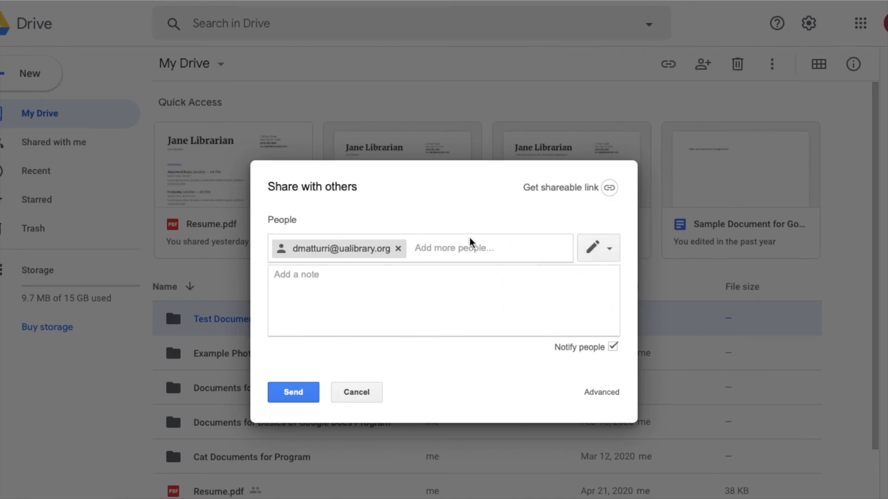
click(597, 252)
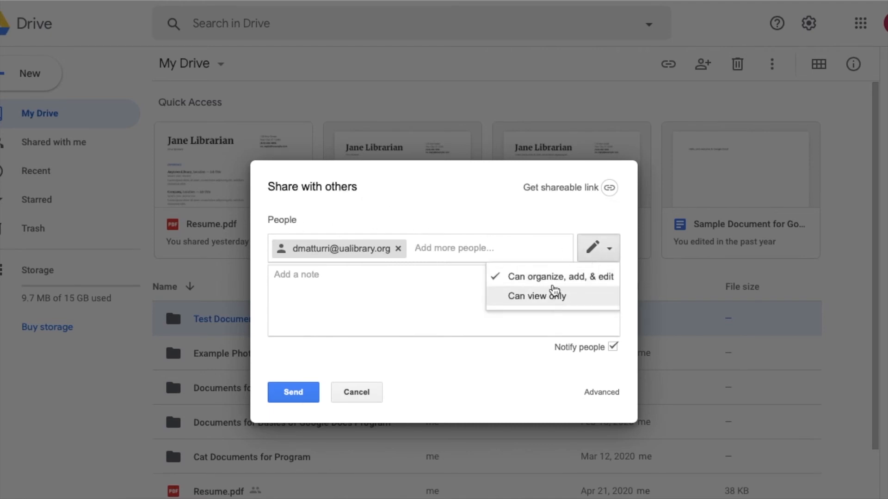
click(382, 303)
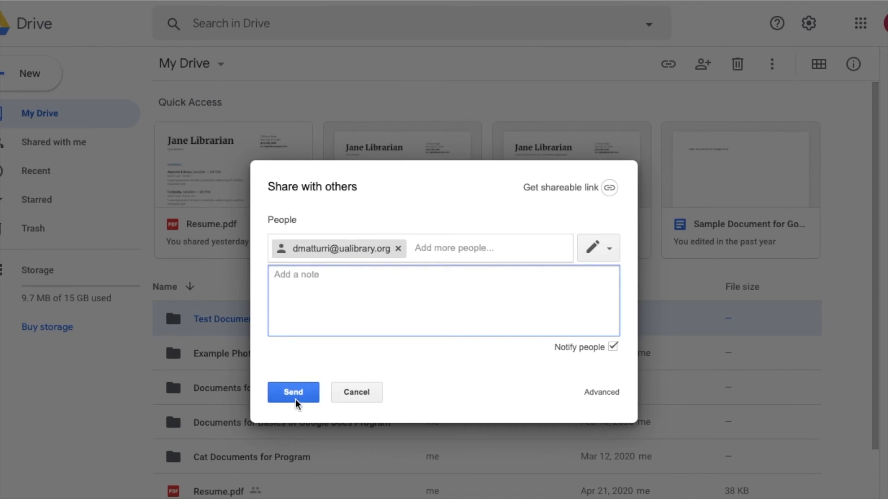
click(356, 395)
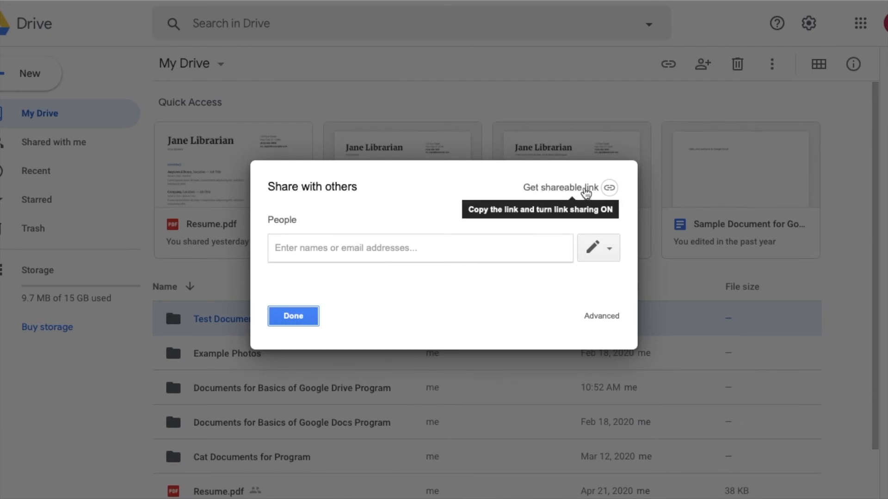
Step: Turn on link sharing for the folder so anyone with the link can view, copy the link, and finish sharing
click(586, 192)
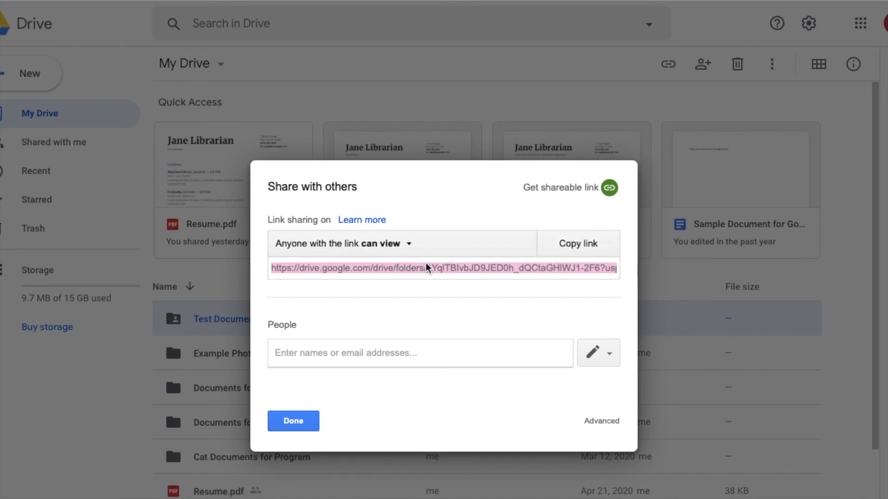
click(408, 244)
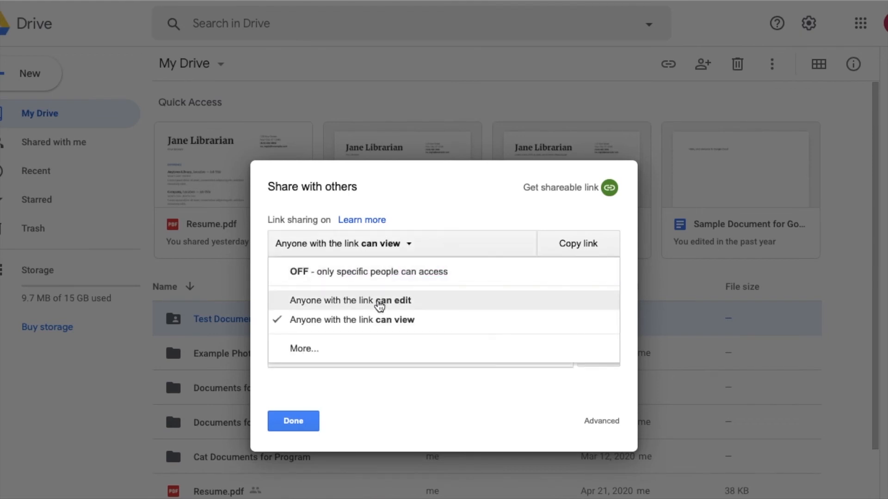
click(429, 226)
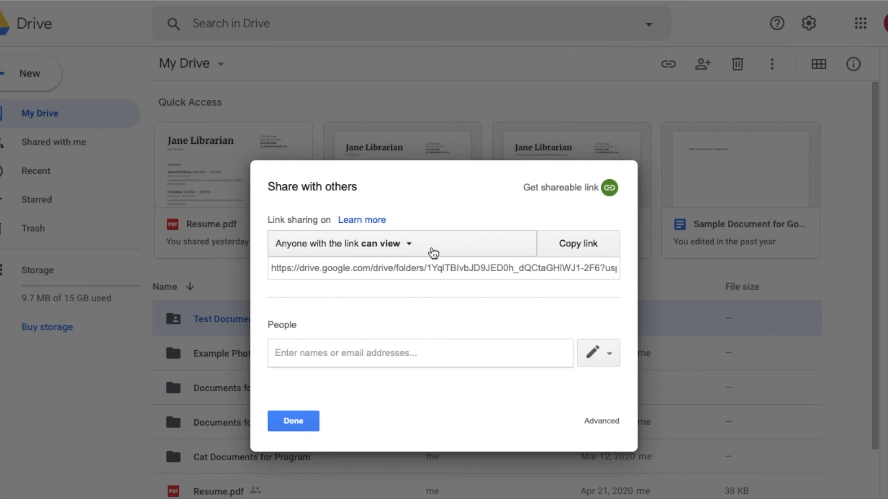
click(418, 248)
click(612, 246)
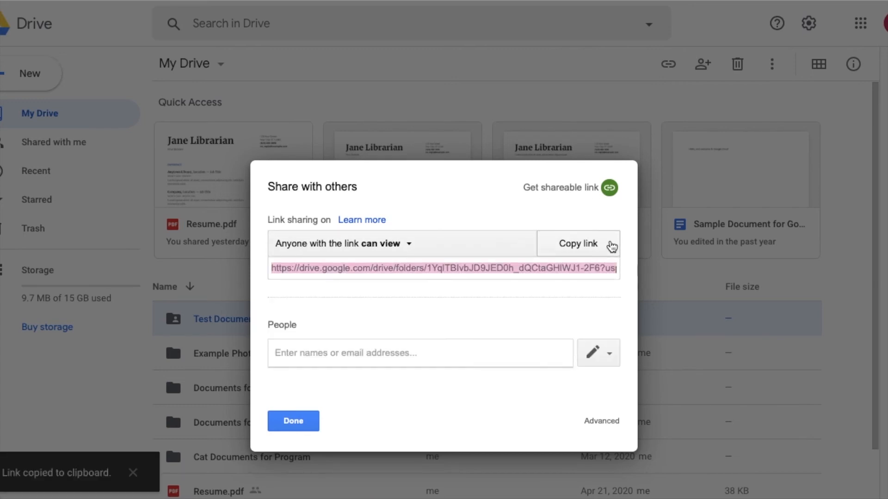
click(291, 421)
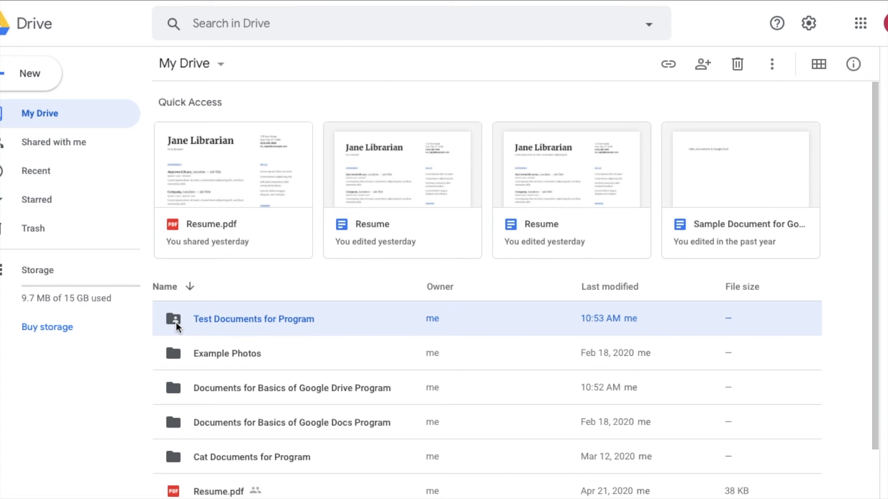
Step: Sort My Drive by name in ascending order and enter "cats" as the Drive search term
click(234, 286)
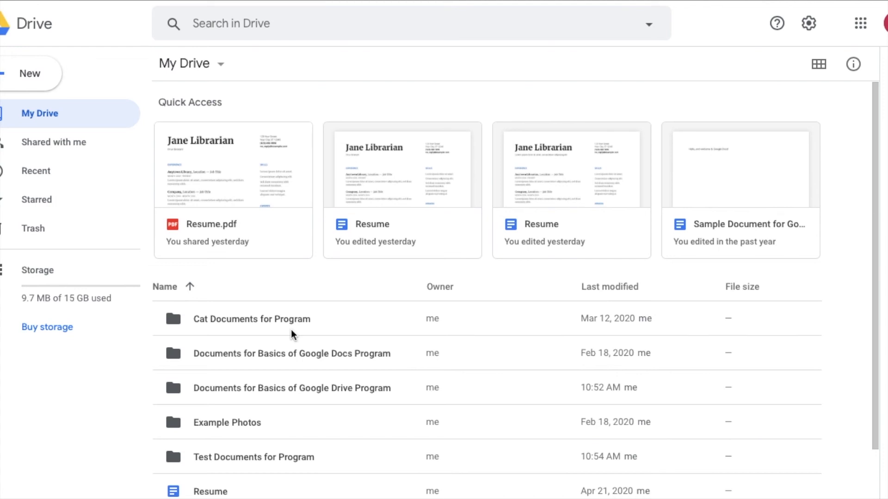
click(320, 25)
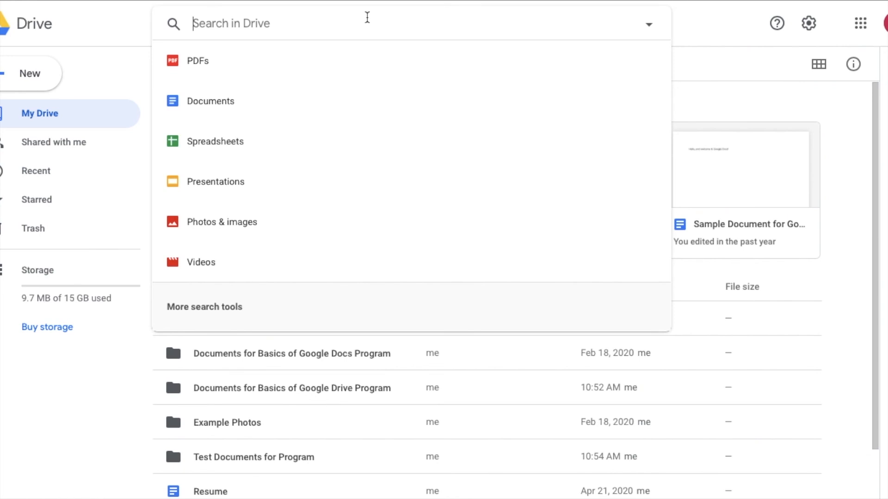
text(cats)
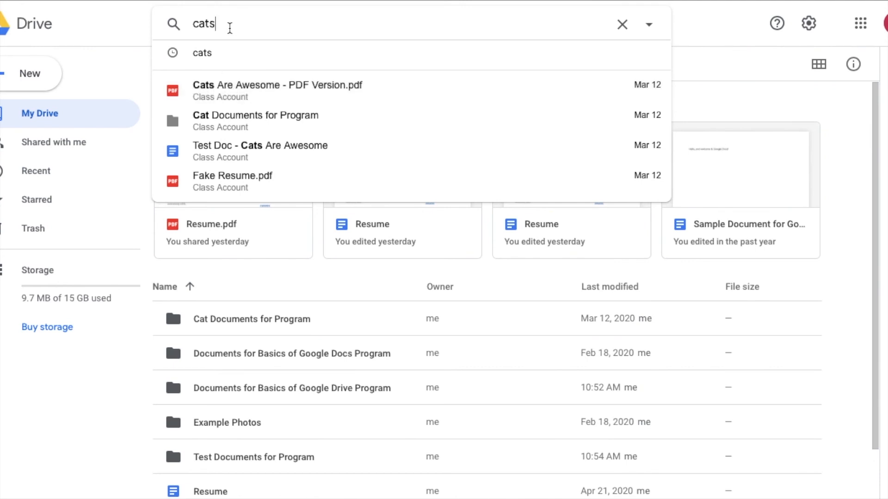
Step: Replace the search term with "mysterious" and open Cats Are Awesome - PDF Version.pdf
drag(230, 26, 189, 23)
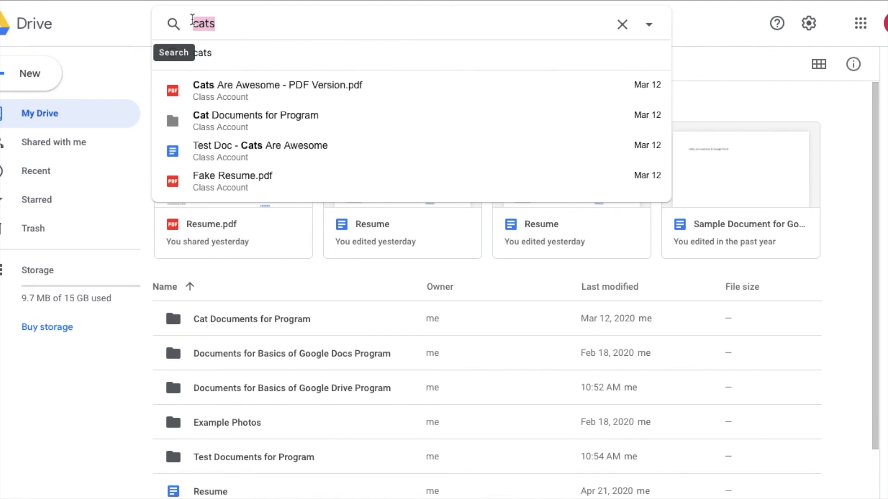
text(mysterious)
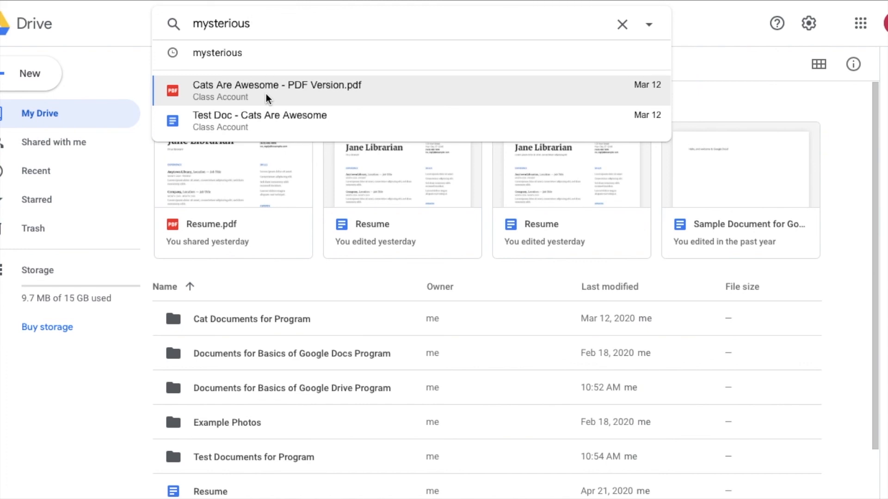
click(227, 98)
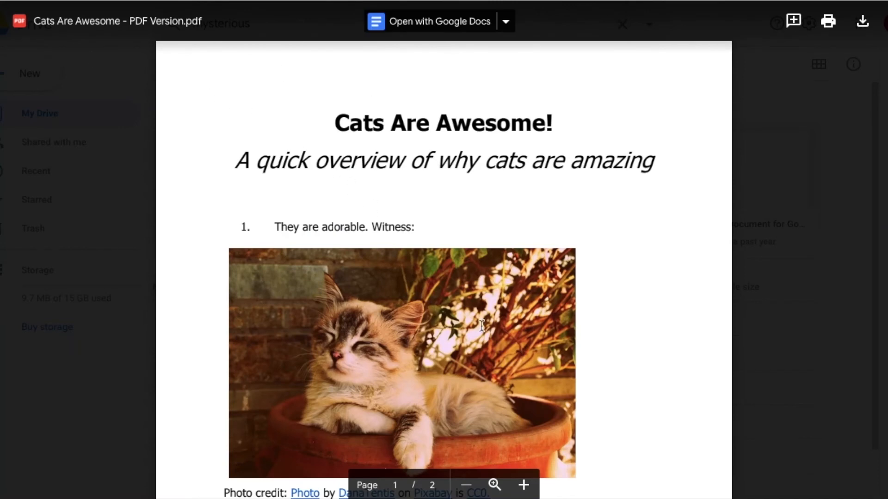
Step: Look through the PDF's pages for the word "mysterious" and close the preview
scroll(444, 268, down, 15)
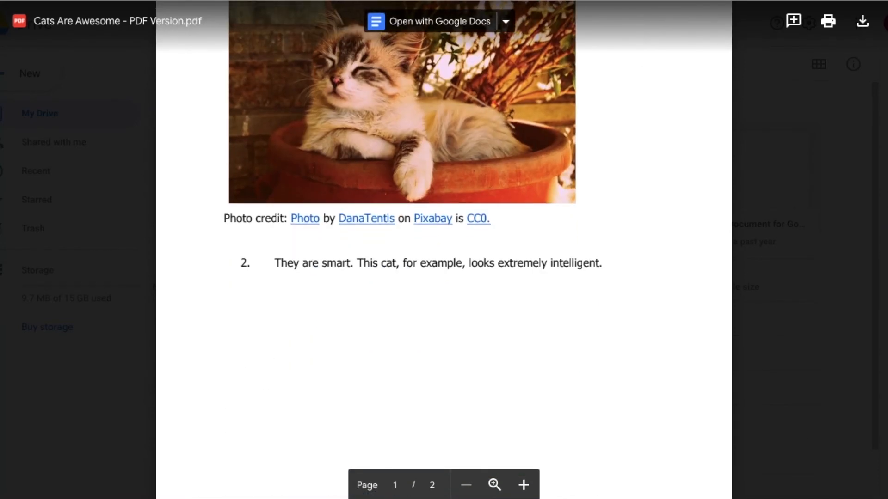
scroll(413, 253, down, 2)
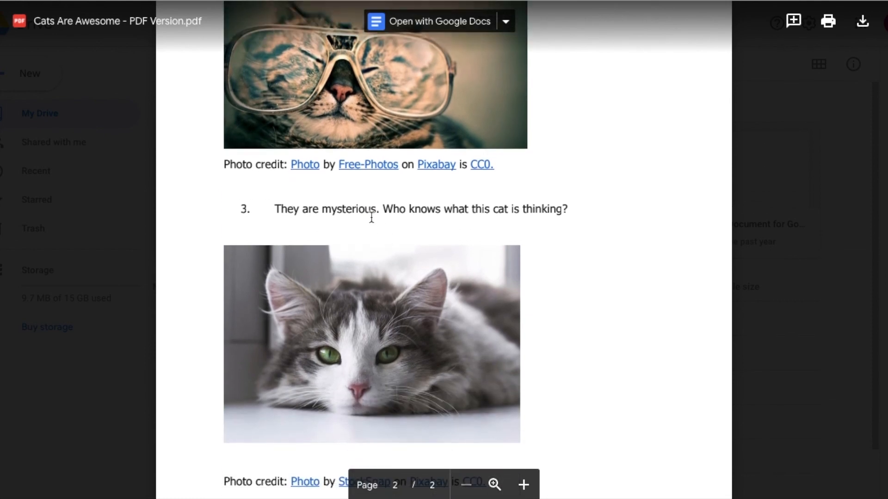
scroll(444, 268, up, 17)
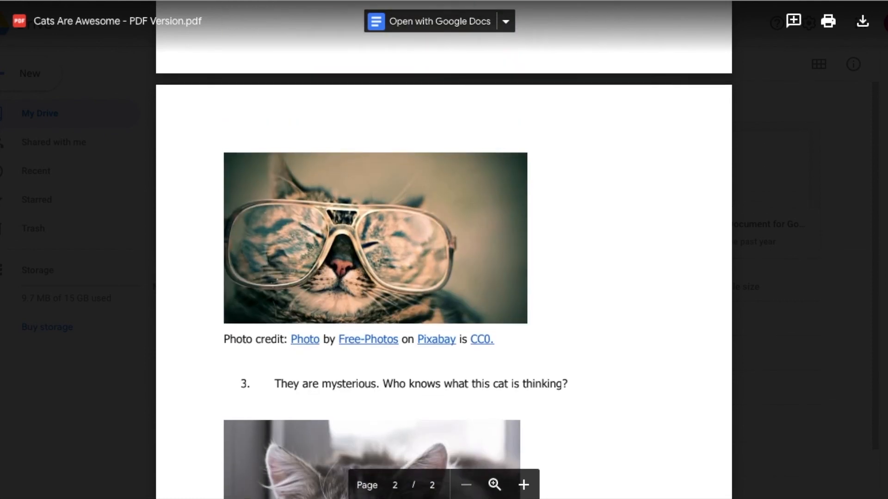
click(1, 21)
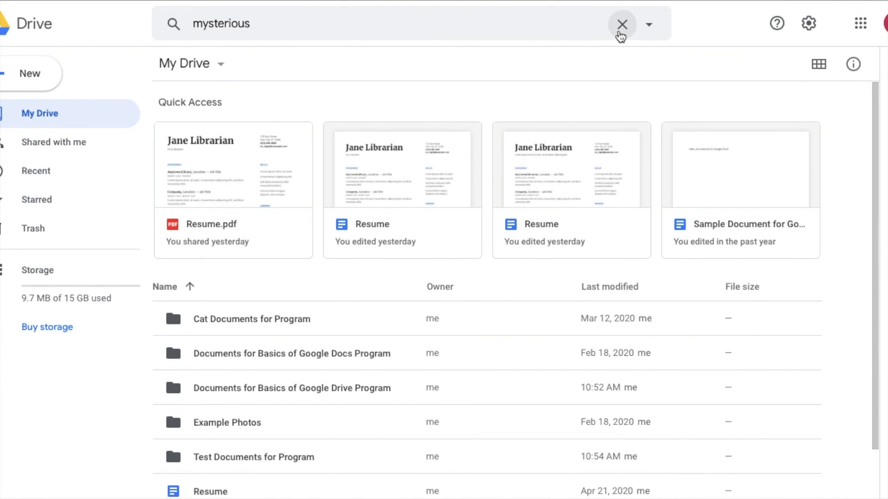
Step: Clear the Drive search, open the advanced search options, and examine the file type choices
click(621, 28)
click(530, 19)
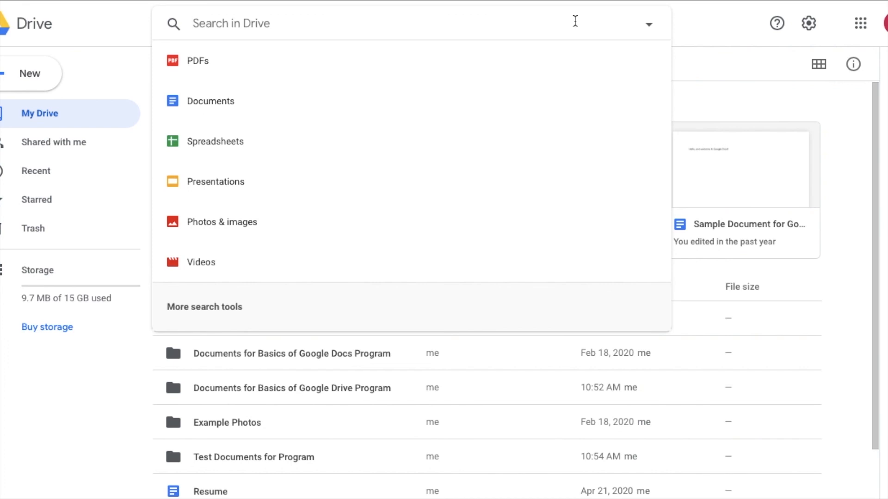
click(659, 26)
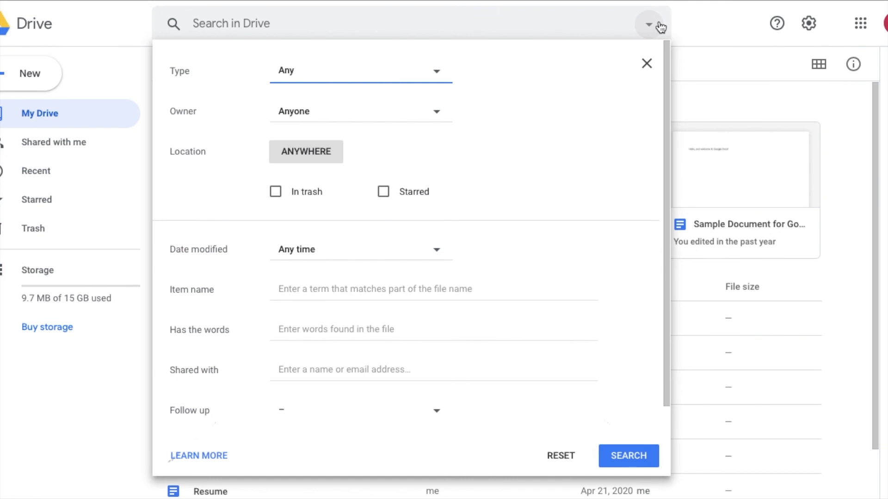
click(377, 70)
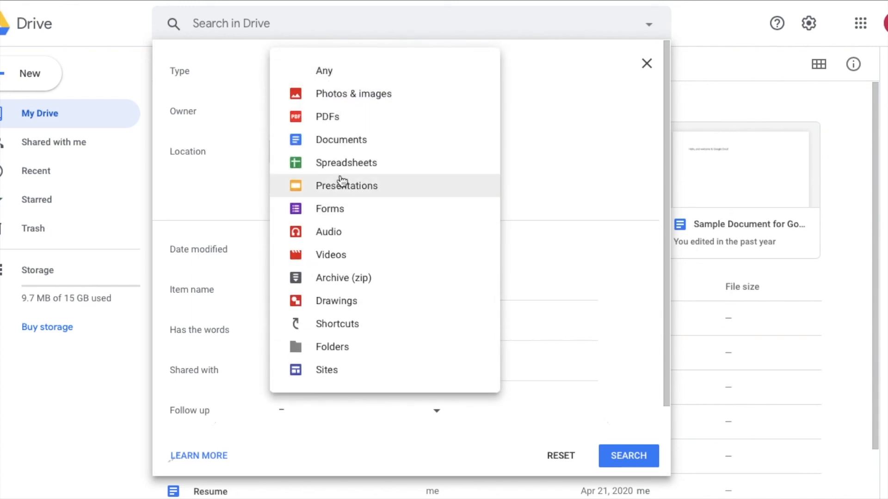
click(569, 73)
Step: Try the Specific person option in the owner filter and return the filter to Anyone
click(390, 109)
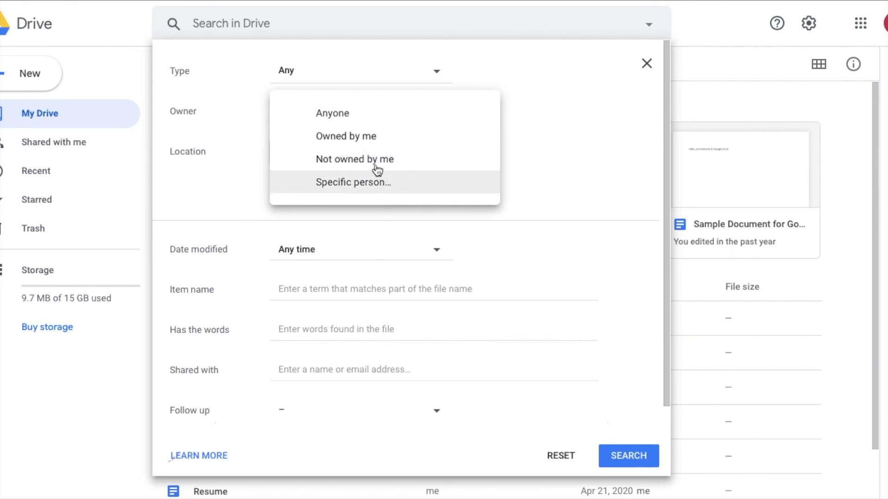
click(353, 190)
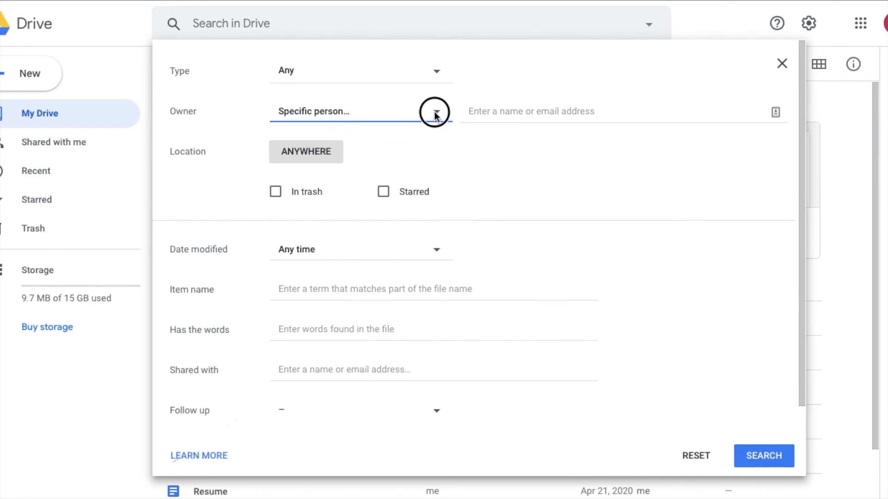
click(436, 113)
click(357, 97)
click(362, 106)
click(351, 68)
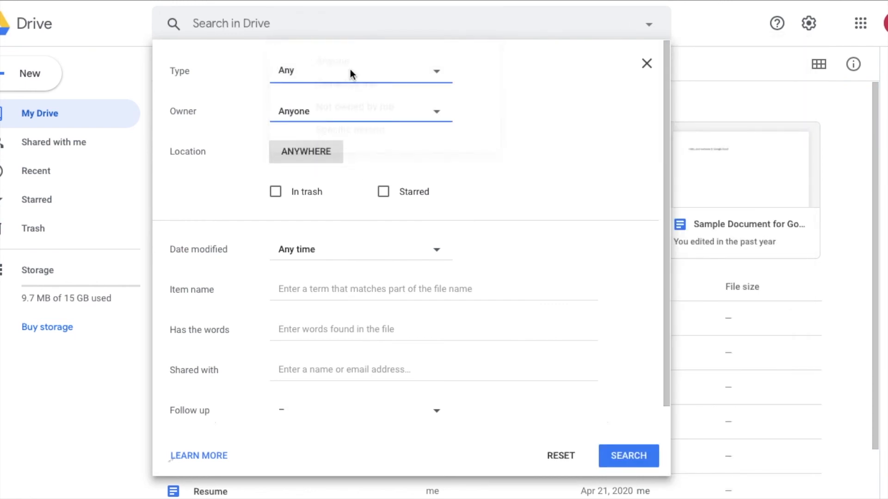
Step: Examine the location choices and the item name, contained words and shared-with fields of the advanced search
click(307, 153)
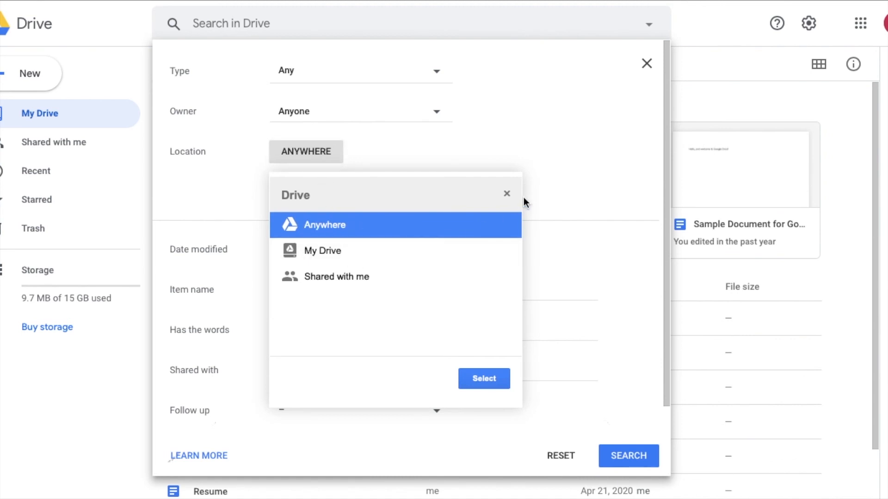
click(506, 193)
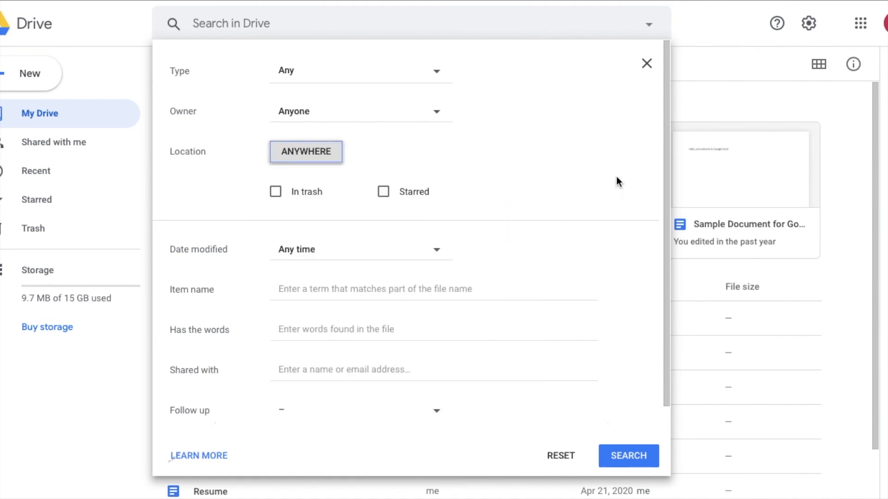
scroll(659, 189, down, 1)
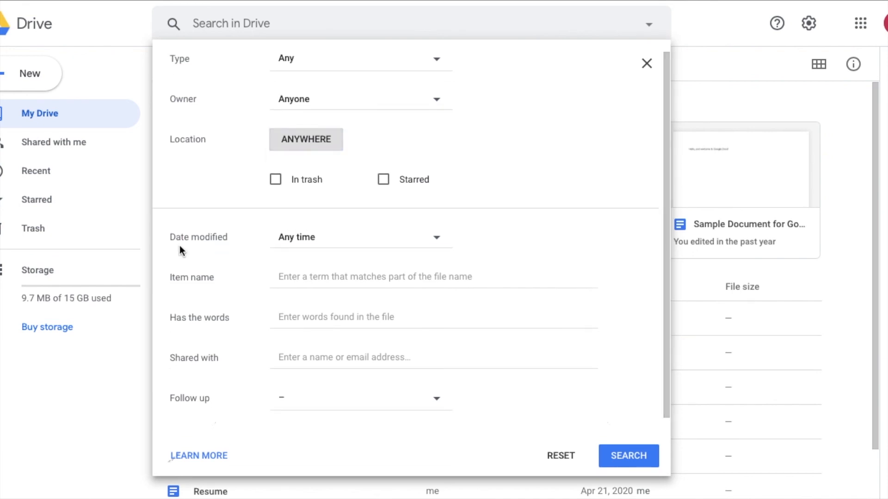
click(224, 279)
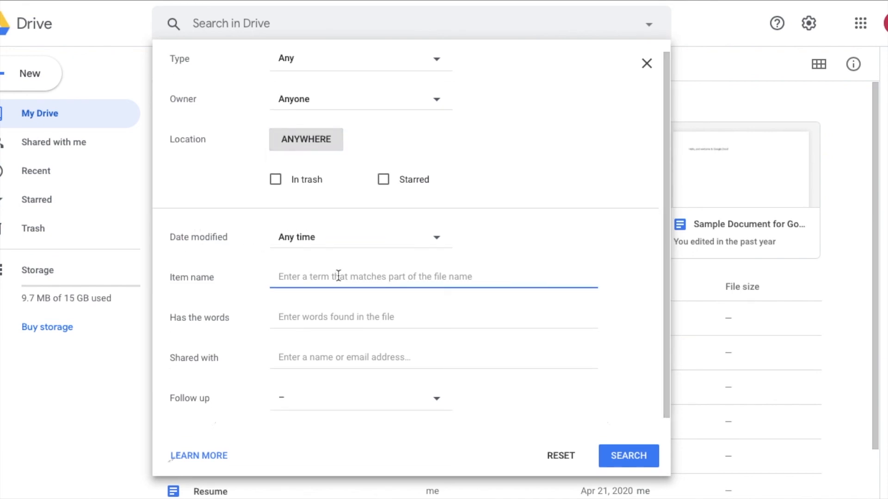
click(314, 316)
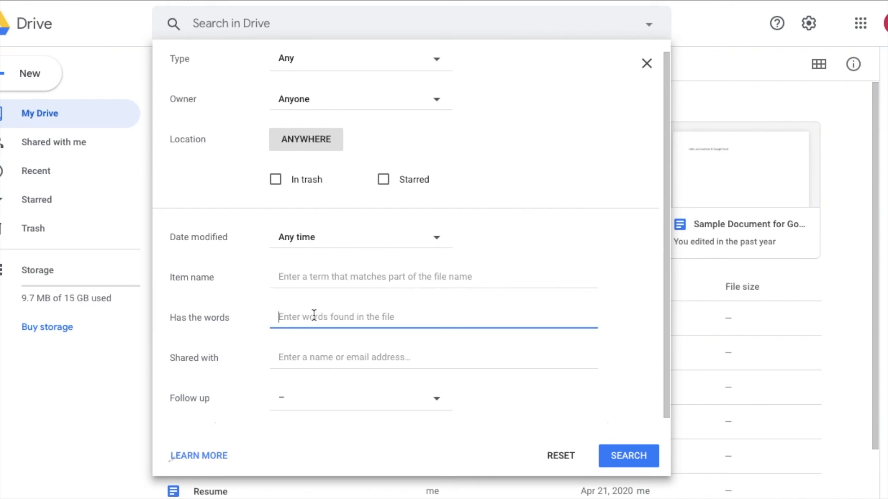
click(329, 357)
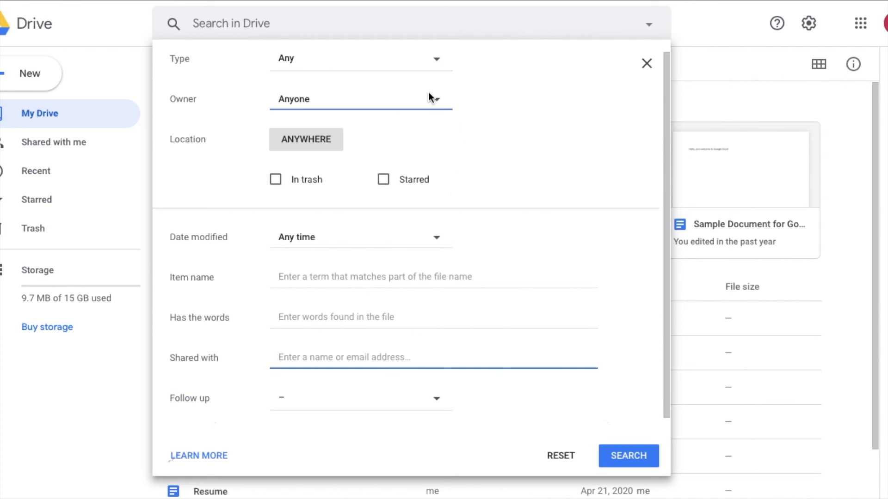
Step: Run an advanced search for files of type Presentations with "introduction" in the item name
click(437, 59)
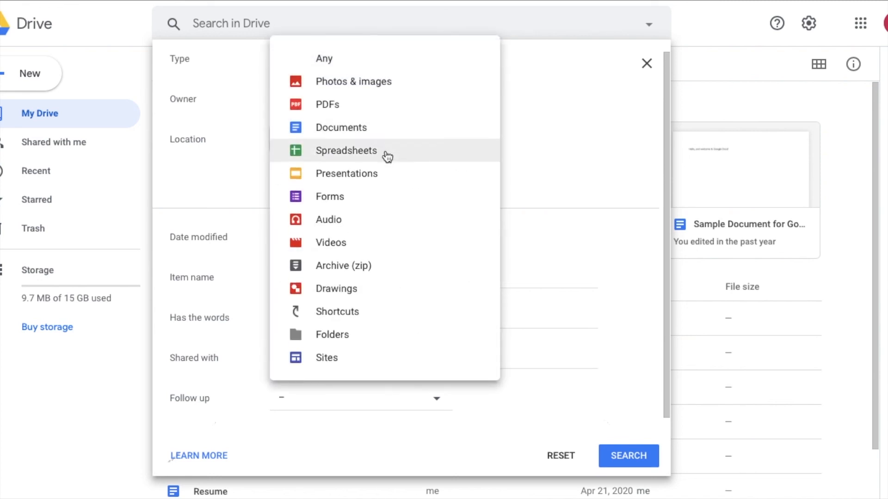
click(381, 178)
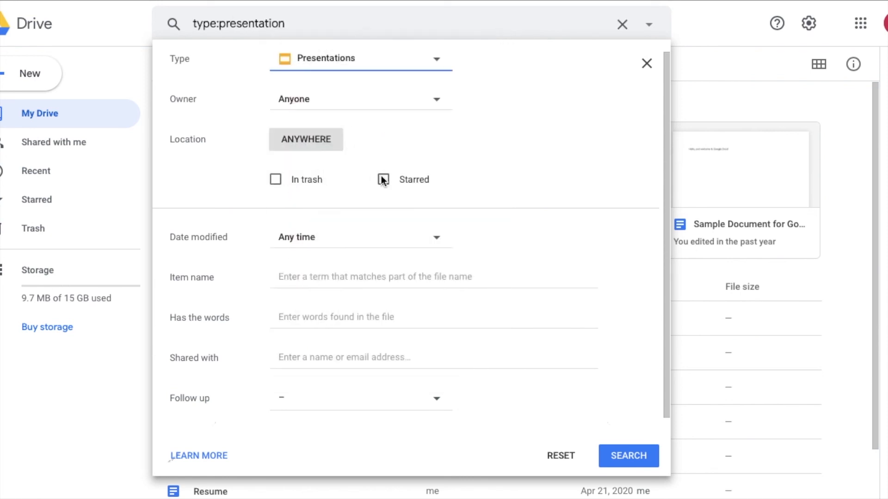
click(331, 280)
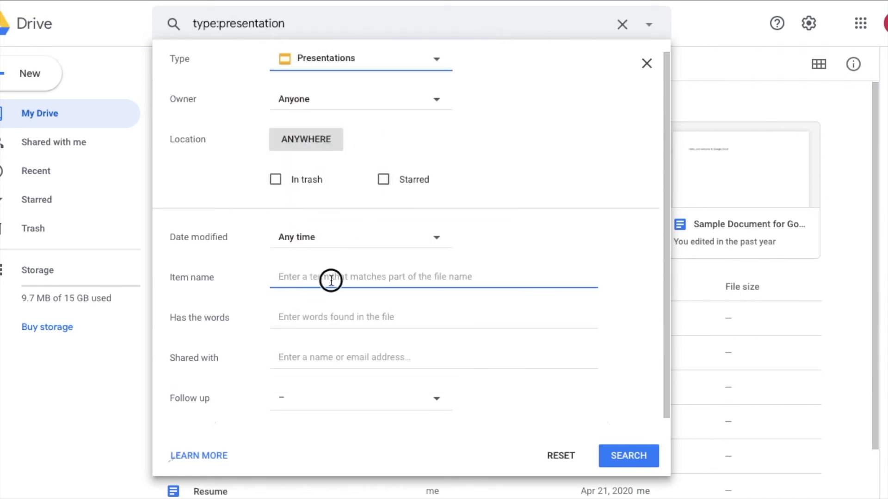
text(intr)
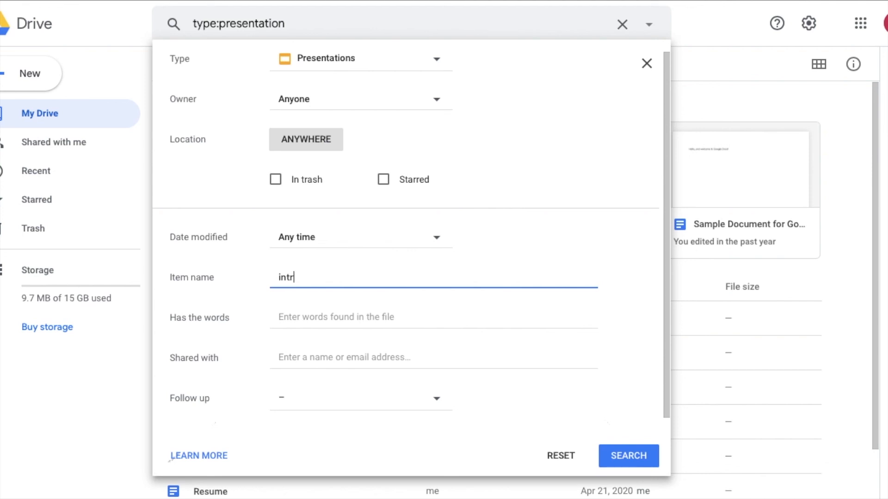
text(oduction)
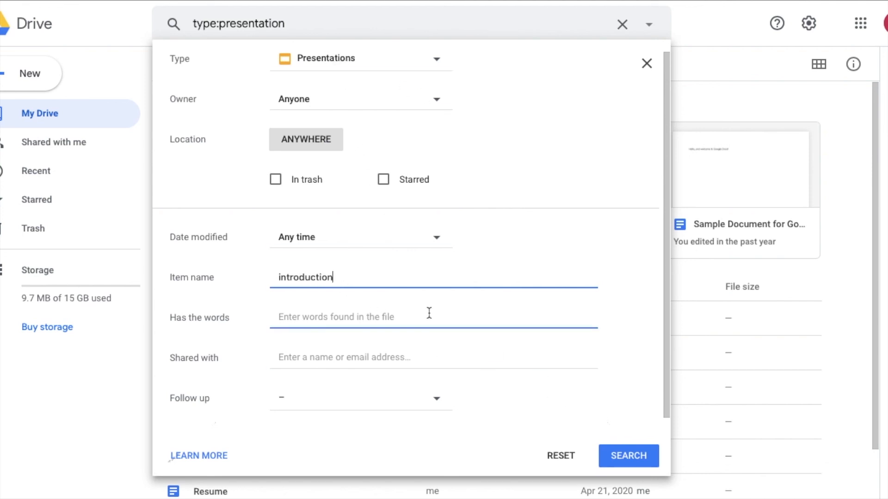
click(614, 460)
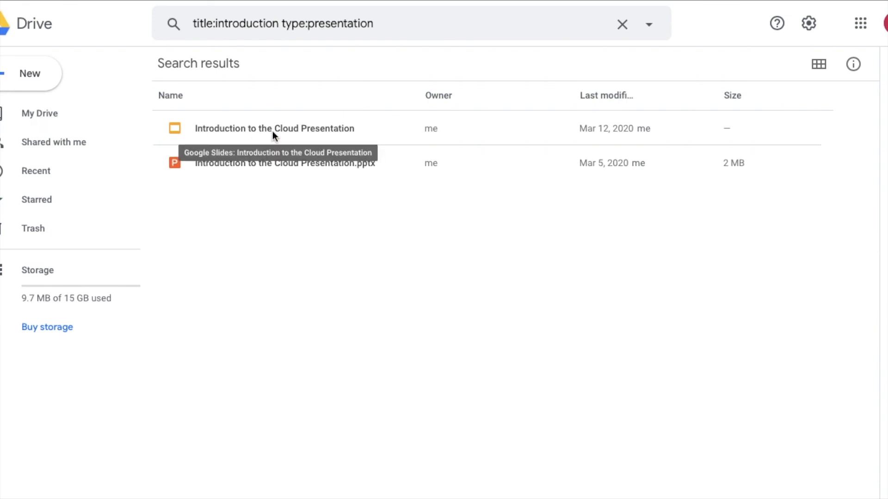
Step: Select the Google Slides file Introduction to the Cloud Presentation to view its folder path, and return to My Drive
click(285, 131)
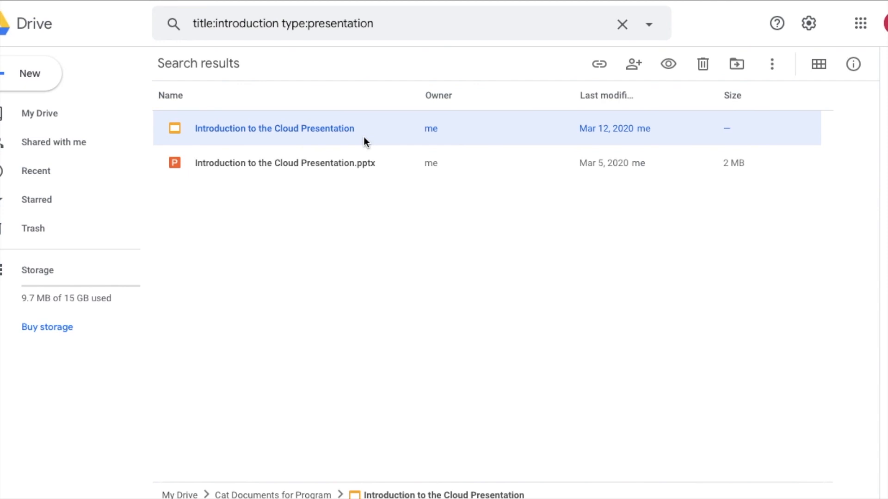
click(53, 115)
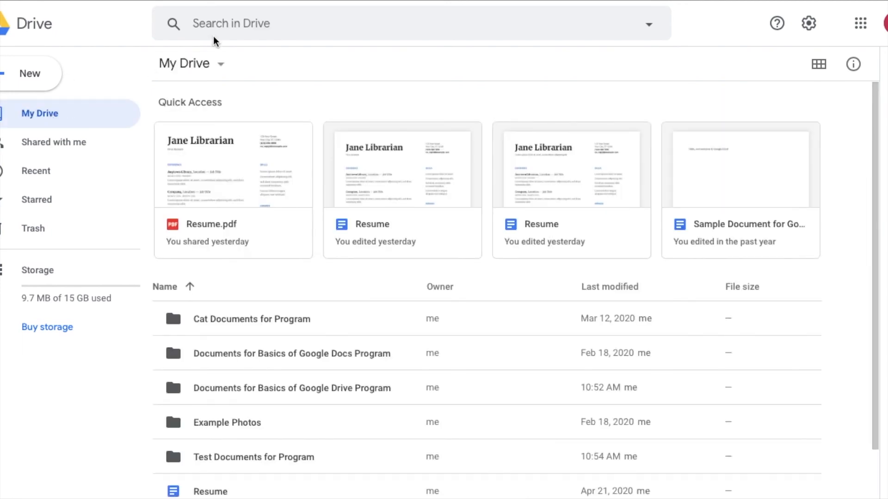